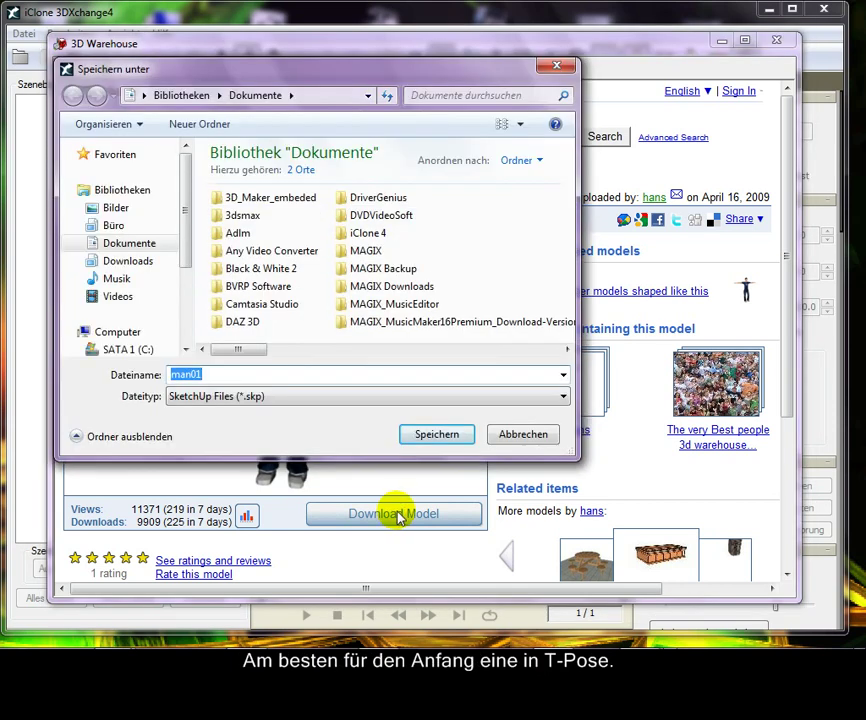
- Save the downloaded 3D Warehouse model as man01.skp in the documents folder, replacing the existing file
{"action": "left_click", "coordinate": [432, 433]}
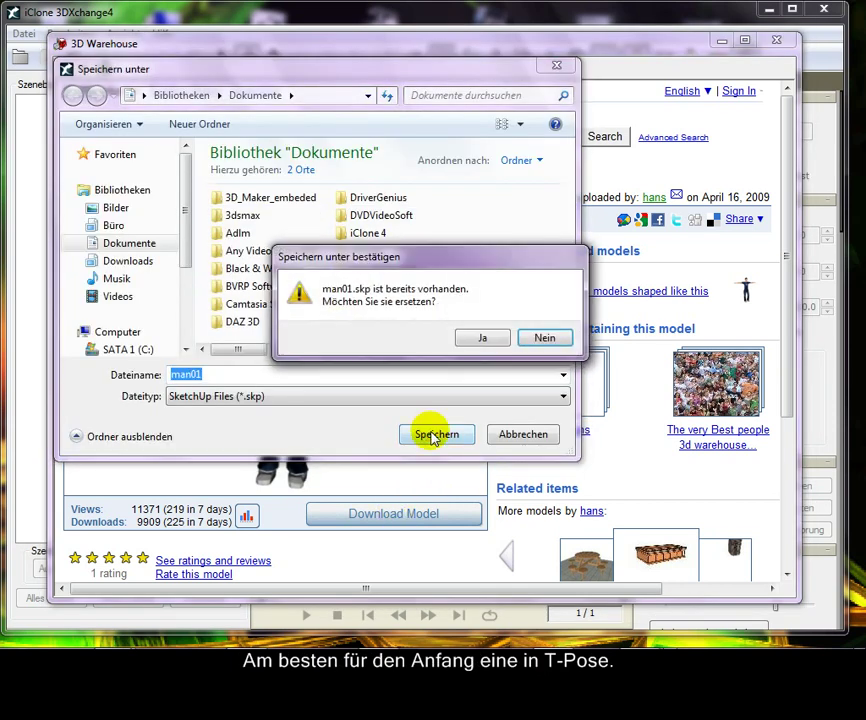
{"action": "left_click", "coordinate": [481, 340]}
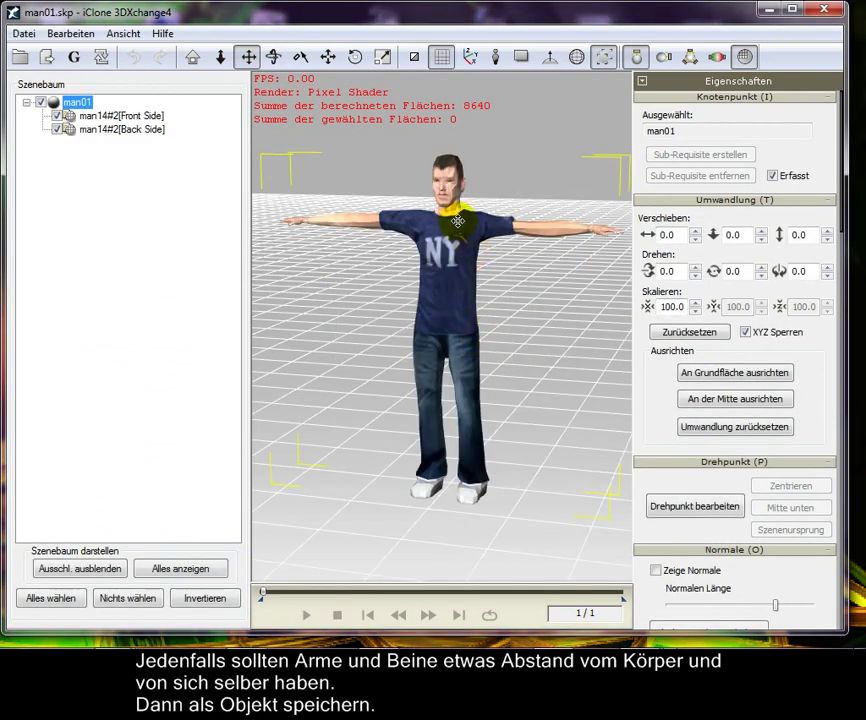
- Export the man model as an OBJ file named 001Man to the OBJ-Daten folder
{"action": "left_click", "coordinate": [272, 58]}
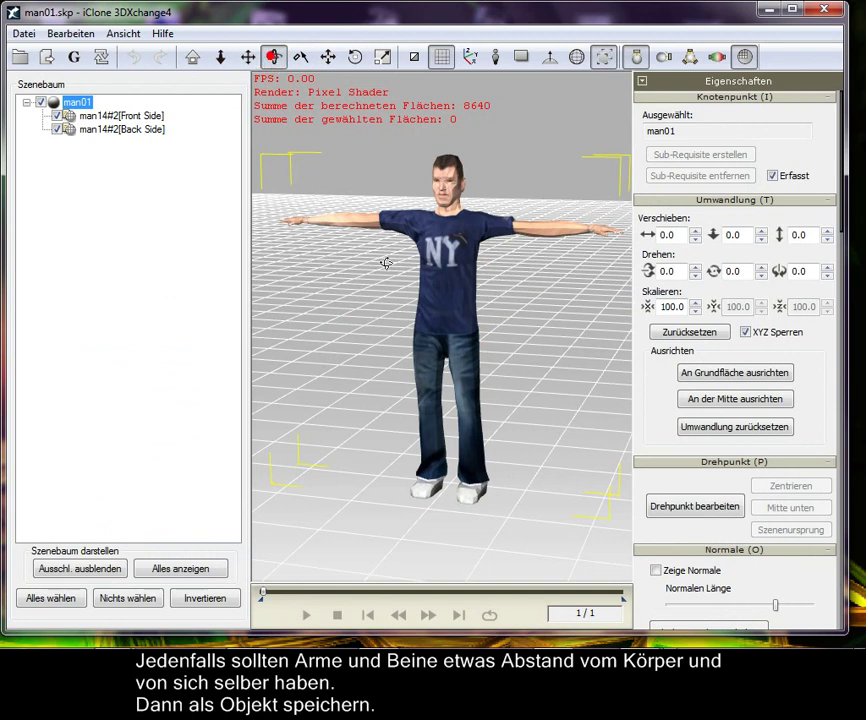
{"action": "left_click_drag", "start_coordinate": [418, 300], "coordinate": [537, 305]}
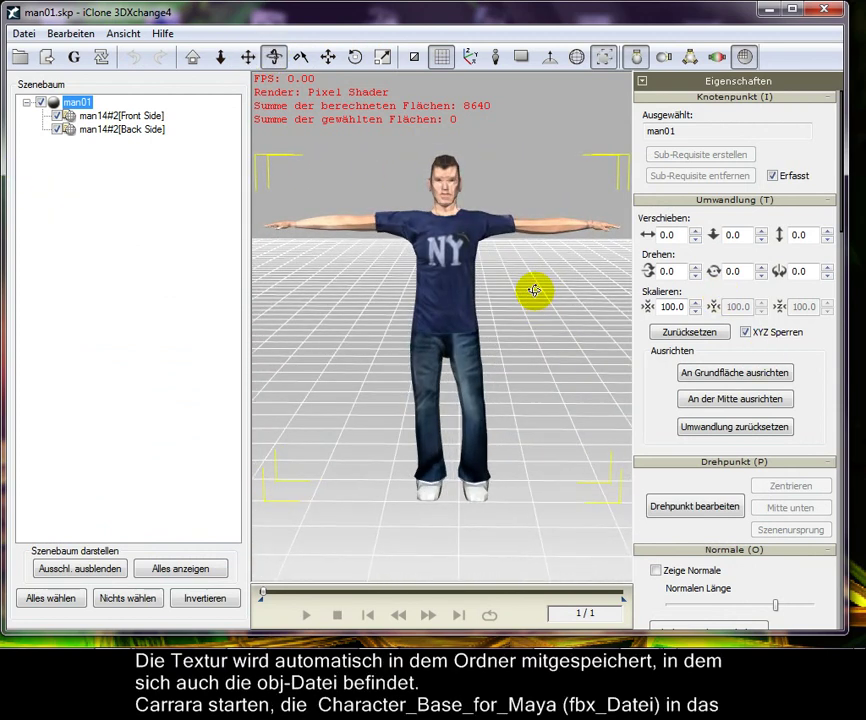
{"action": "left_click", "coordinate": [24, 33]}
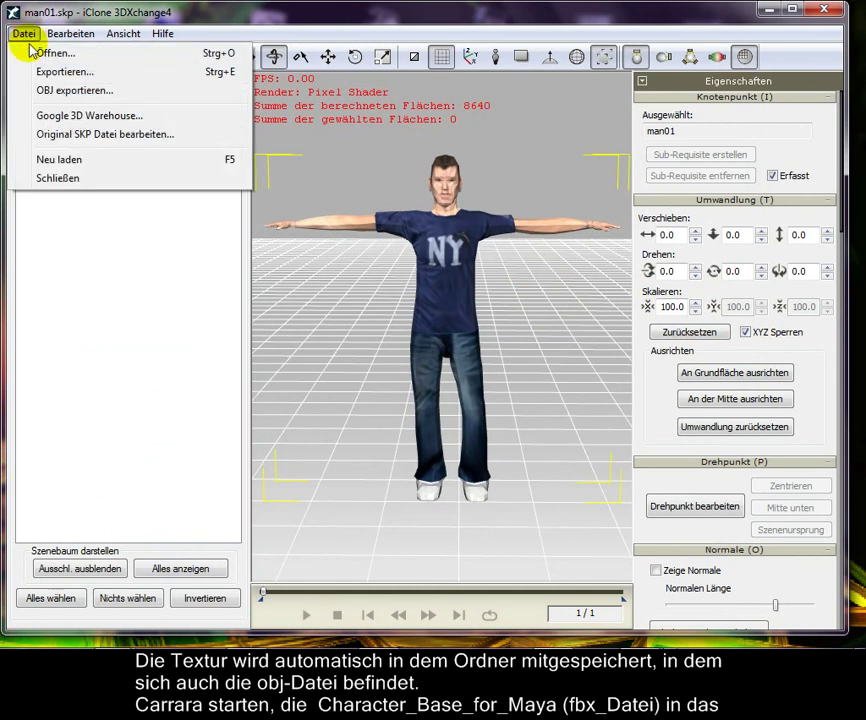
{"action": "left_click", "coordinate": [40, 91]}
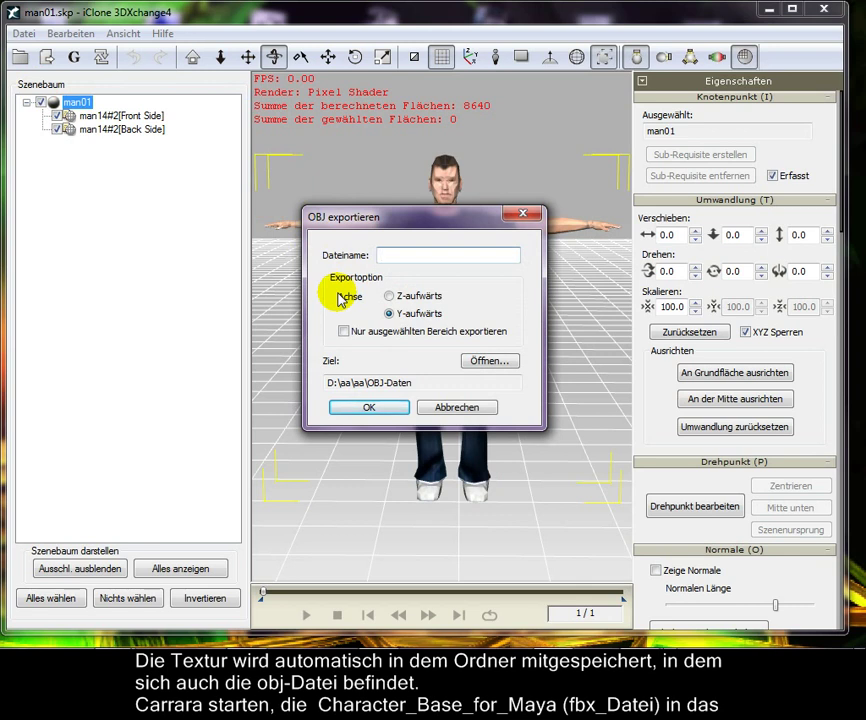
{"action": "type", "text": "001Man"}
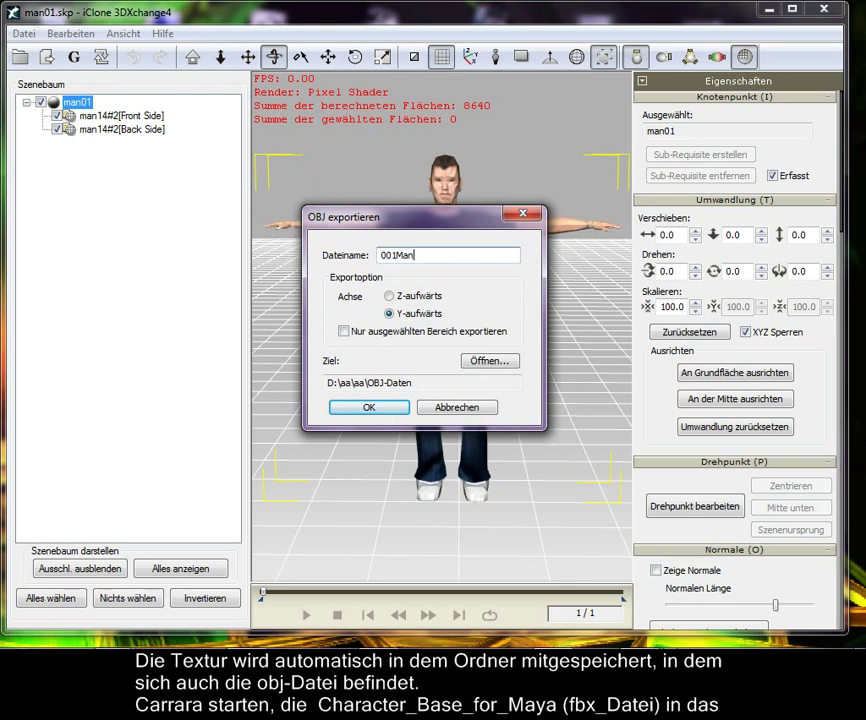
{"action": "left_click", "coordinate": [364, 408]}
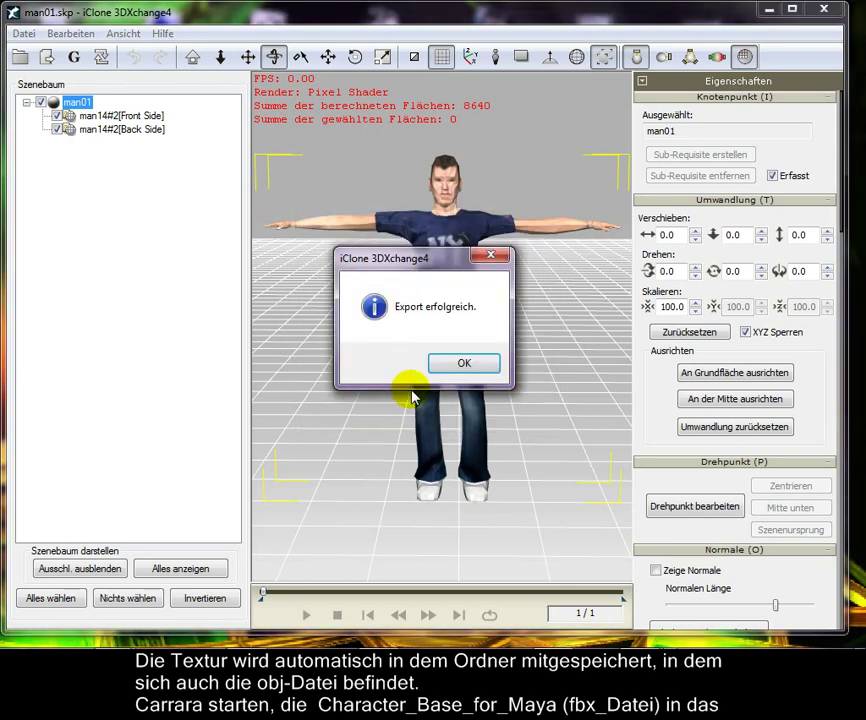
{"action": "left_click", "coordinate": [459, 364]}
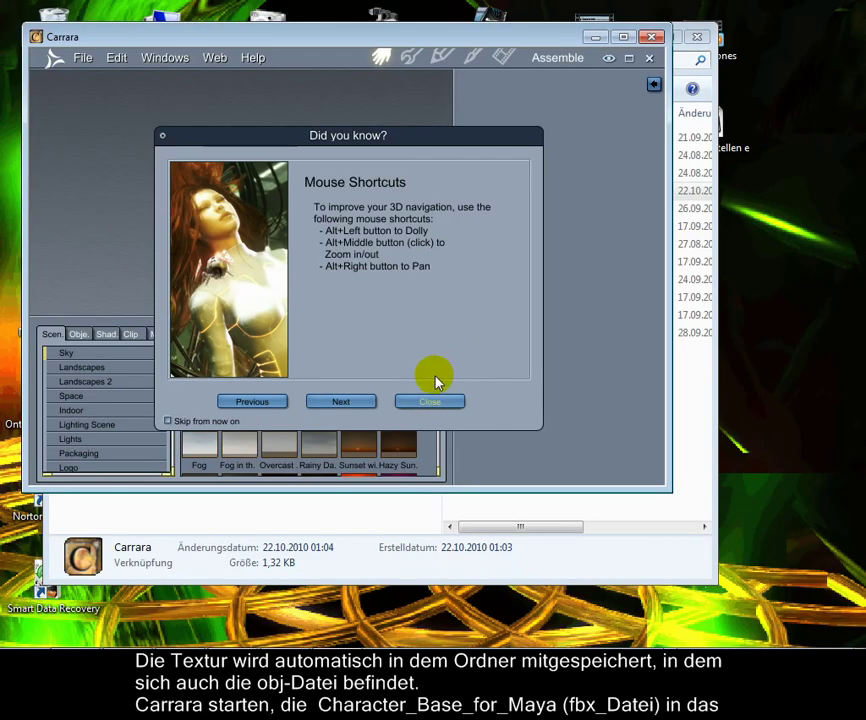
- Switch to Carrara and open Character_Base_for_Maya.FBX from the Neuer Ordner folder, accepting the FBX import with AutoPosition
{"action": "left_click", "coordinate": [431, 402]}
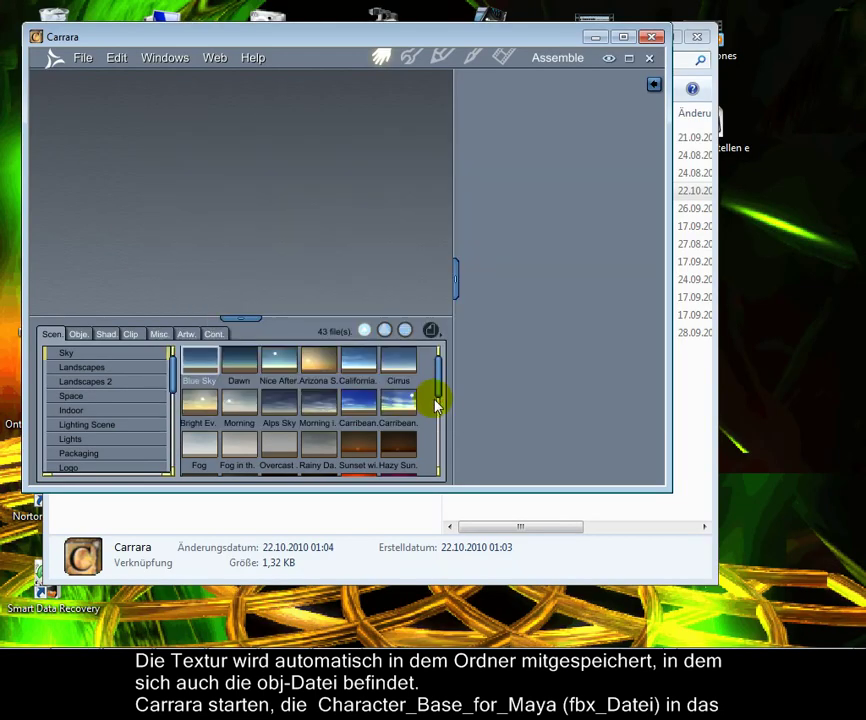
{"action": "left_click", "coordinate": [622, 38]}
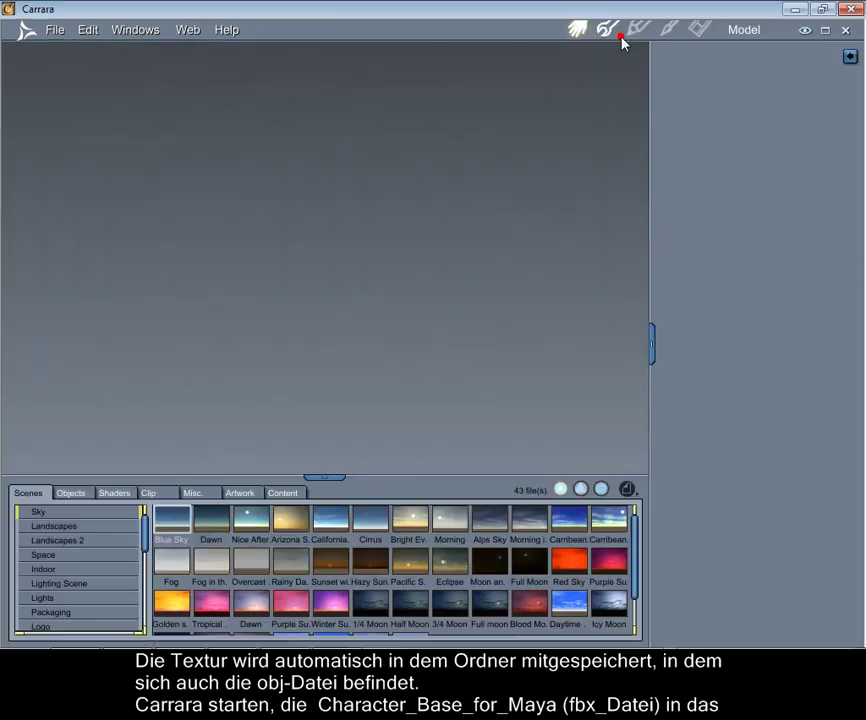
{"action": "left_click", "coordinate": [55, 32]}
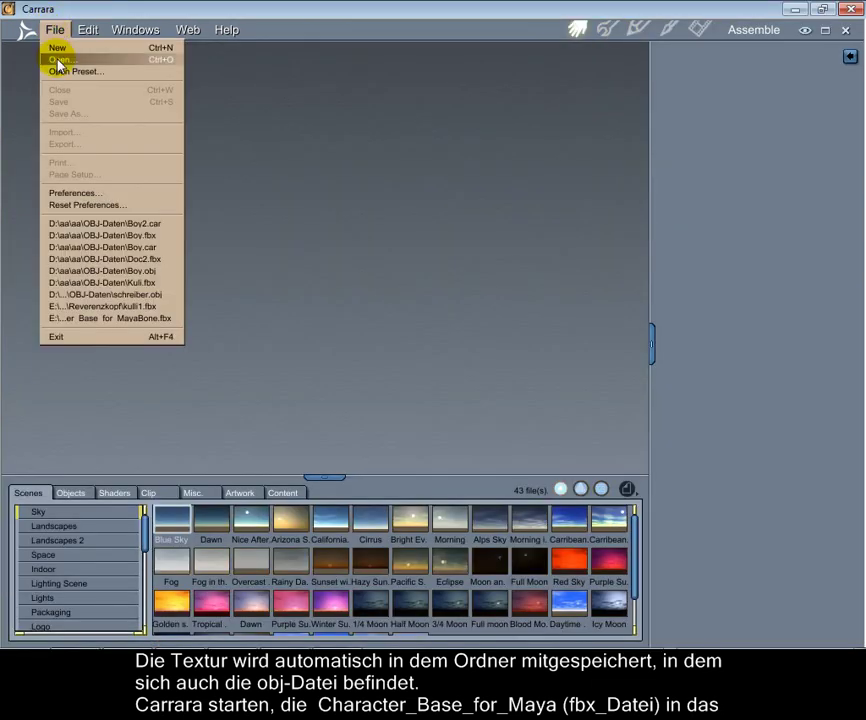
{"action": "left_click", "coordinate": [58, 60]}
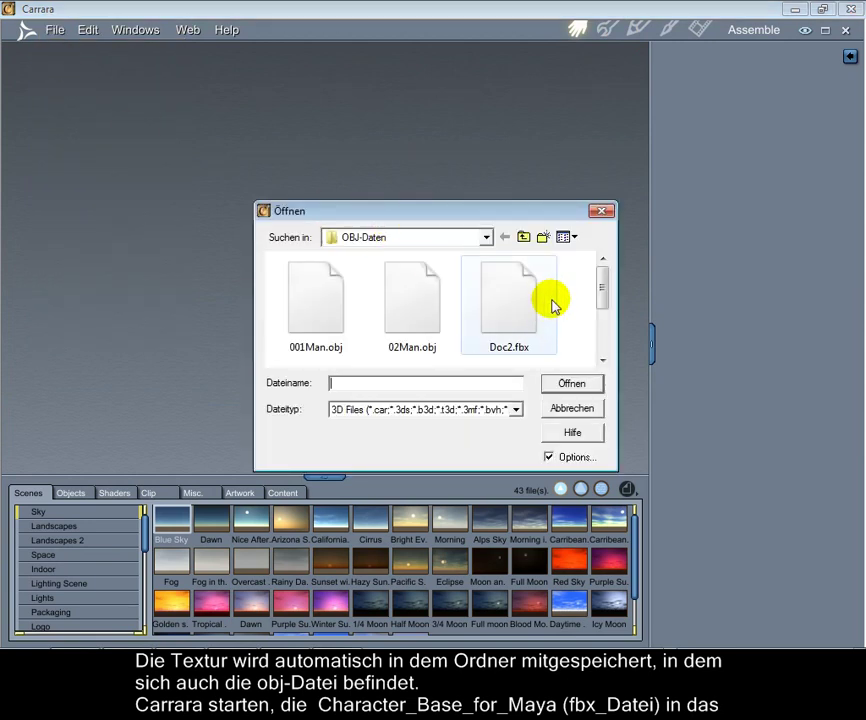
{"action": "mouse_move", "coordinate": [603, 290]}
{"action": "left_mouse_down"}
{"action": "mouse_move", "coordinate": [601, 334]}
{"action": "mouse_move", "coordinate": [598, 288]}
{"action": "left_mouse_up"}
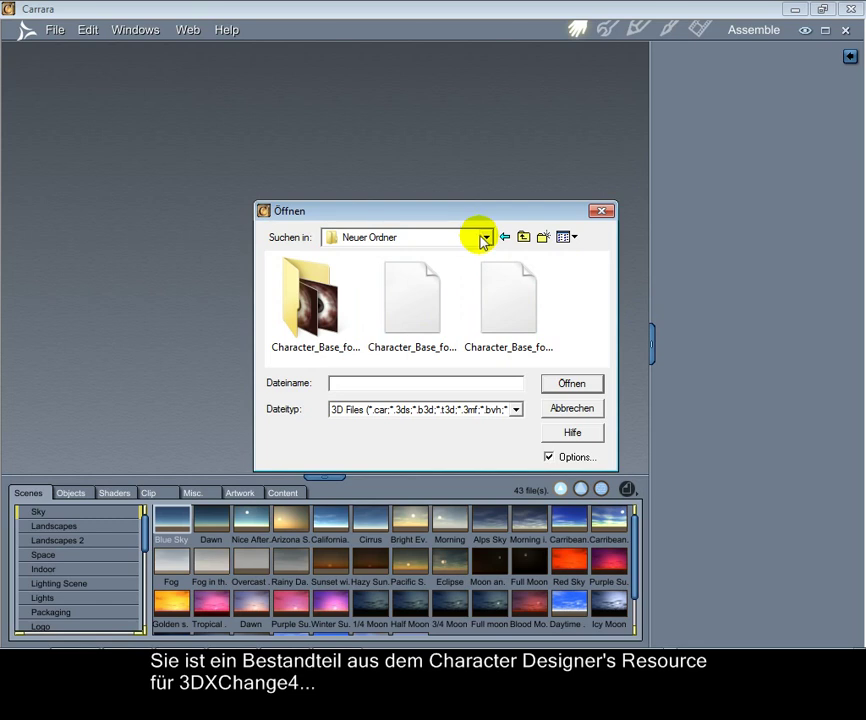
{"action": "double_click", "coordinate": [412, 305]}
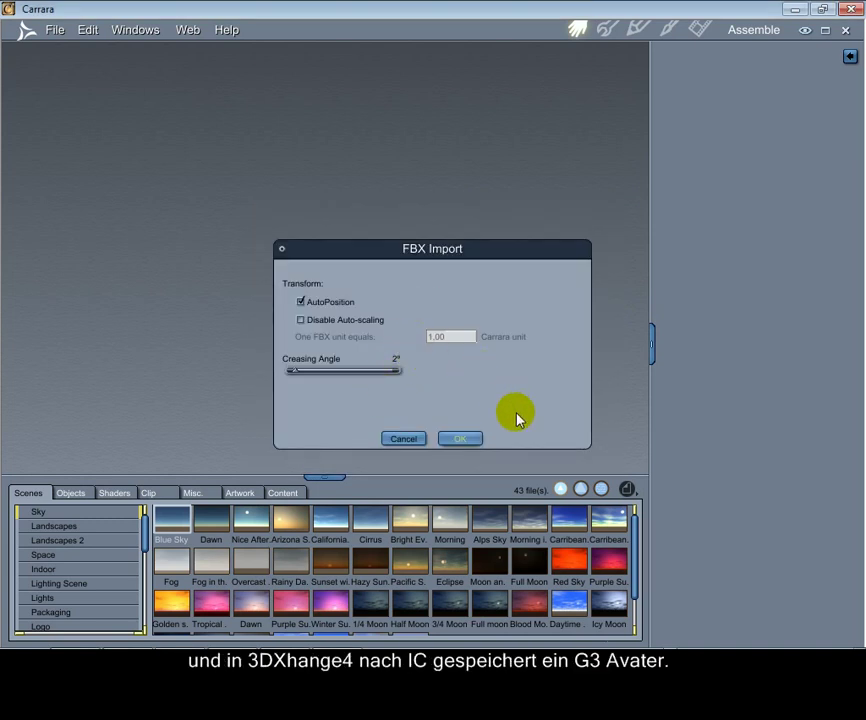
{"action": "left_click", "coordinate": [470, 439]}
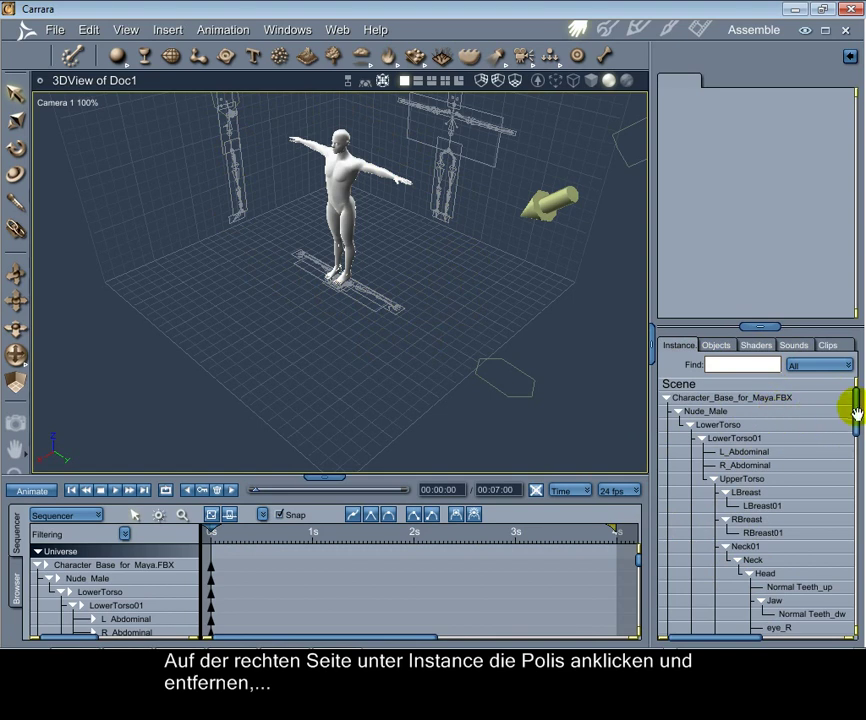
- Delete the Lower, Hands, Shoes, Upper and Face meshes from the imported character base
{"action": "left_click_drag", "start_coordinate": [855, 404], "coordinate": [855, 615]}
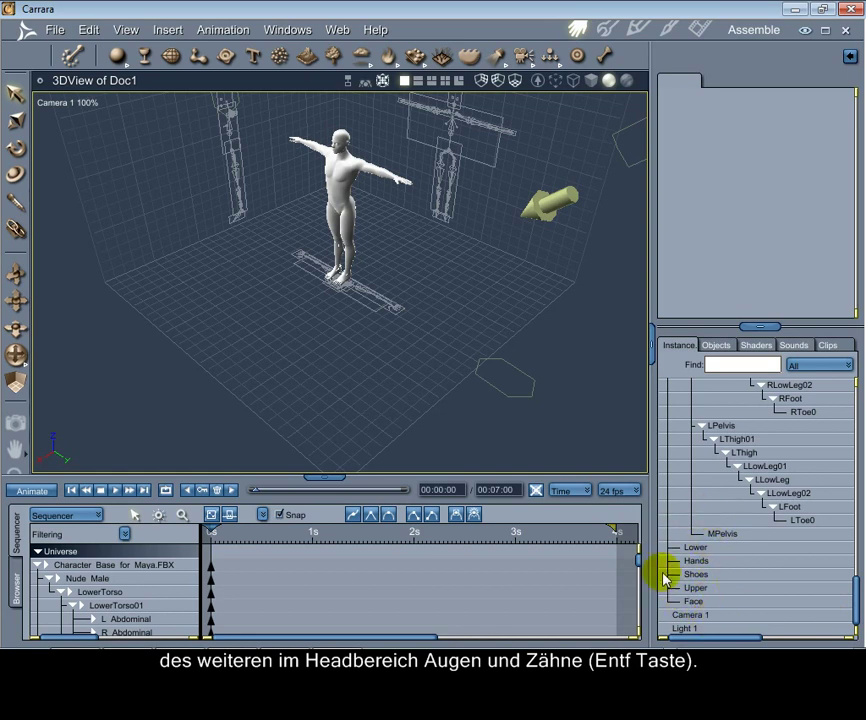
{"action": "left_click", "coordinate": [696, 549]}
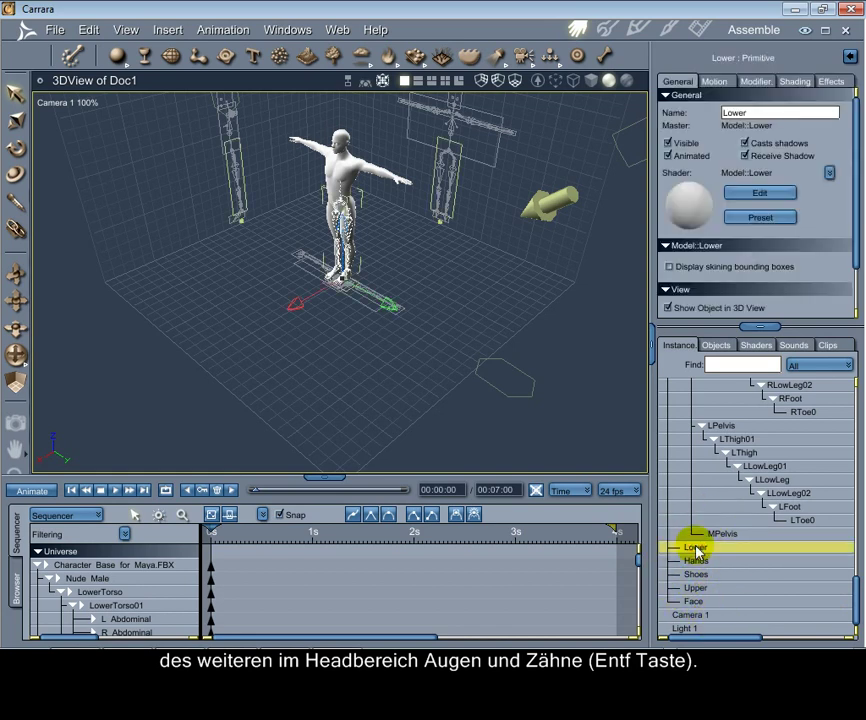
{"action": "left_click", "coordinate": [697, 561], "text": "shift"}
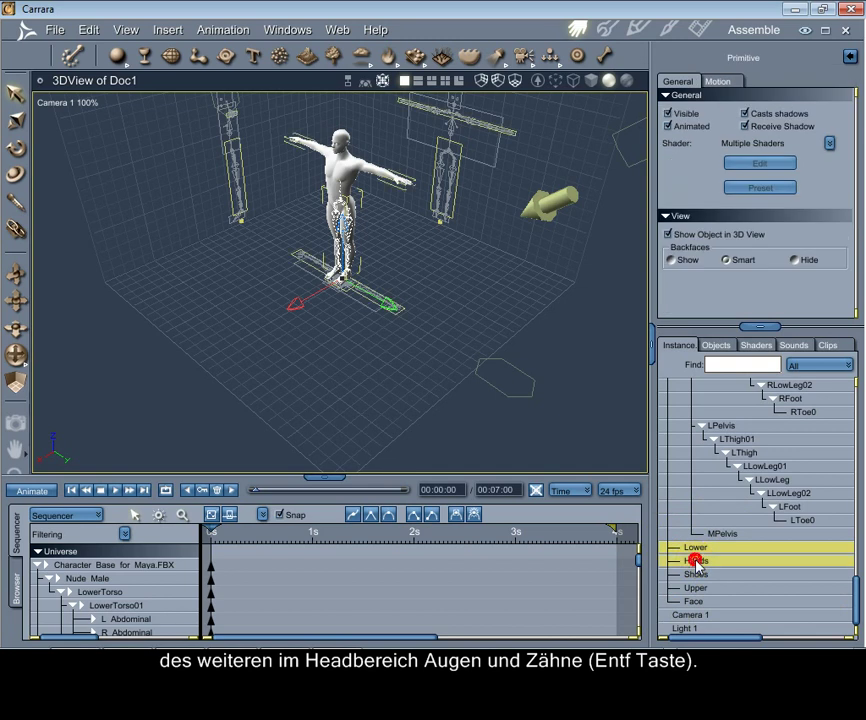
{"action": "left_click", "coordinate": [697, 575], "text": "shift"}
{"action": "left_click", "coordinate": [699, 588], "text": "shift"}
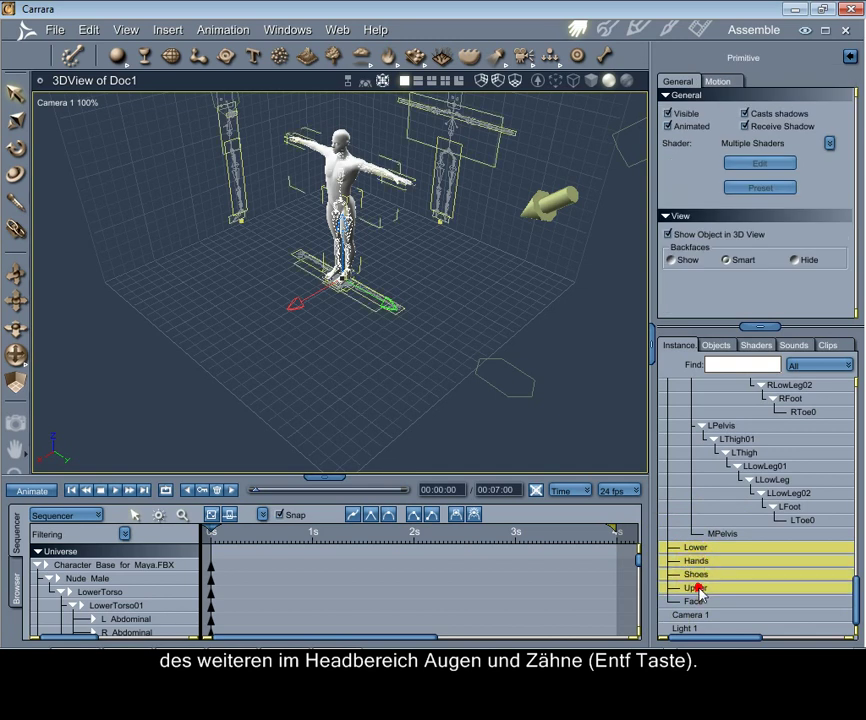
{"action": "left_click", "coordinate": [699, 602], "text": "shift"}
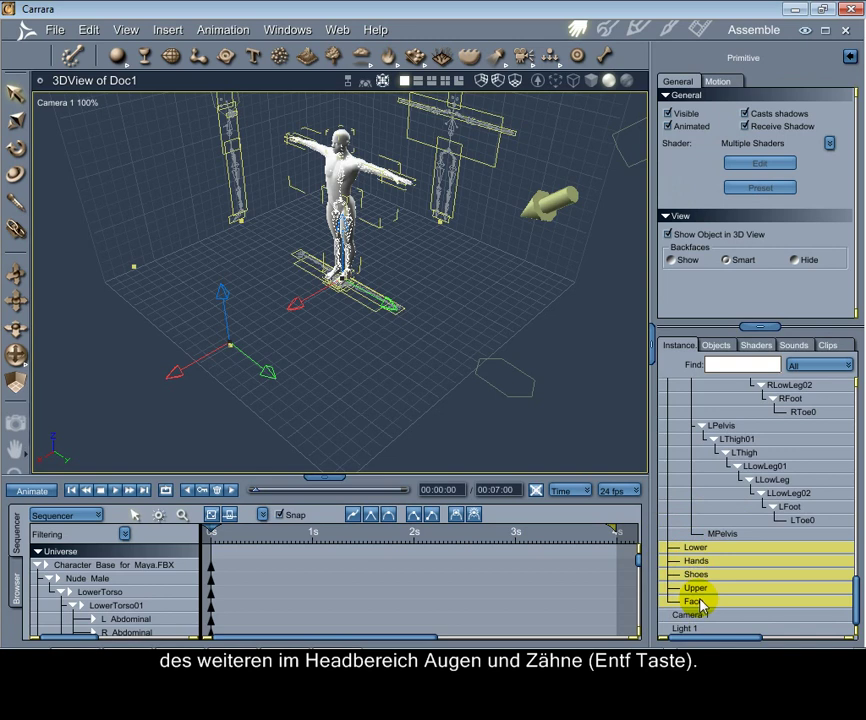
{"action": "key", "text": "Delete"}
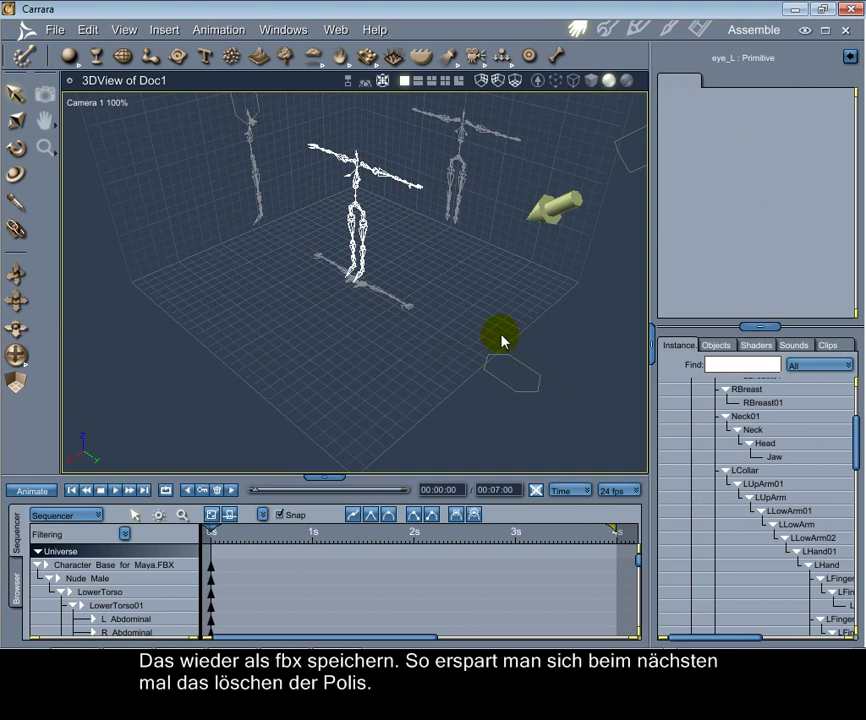
- Import the 001Man.obj model into the scene with the skeleton
{"action": "left_click", "coordinate": [52, 30]}
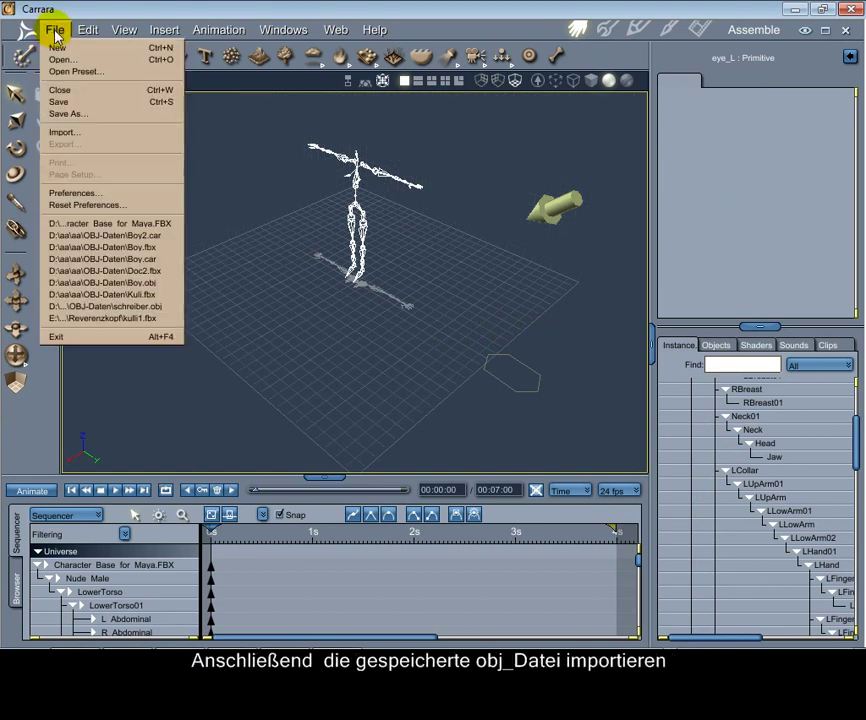
{"action": "left_click", "coordinate": [66, 132]}
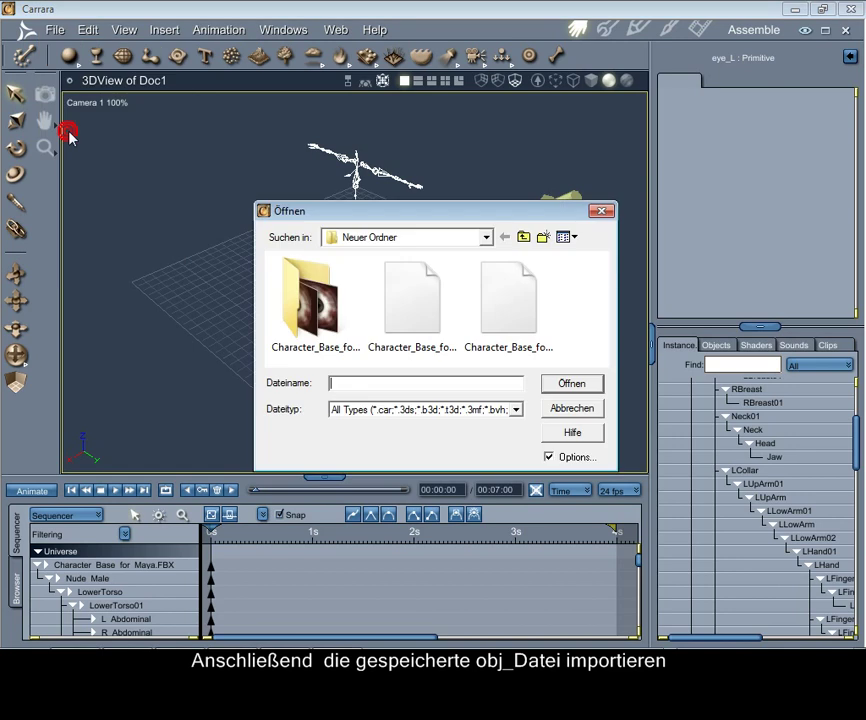
{"action": "double_click", "coordinate": [470, 272]}
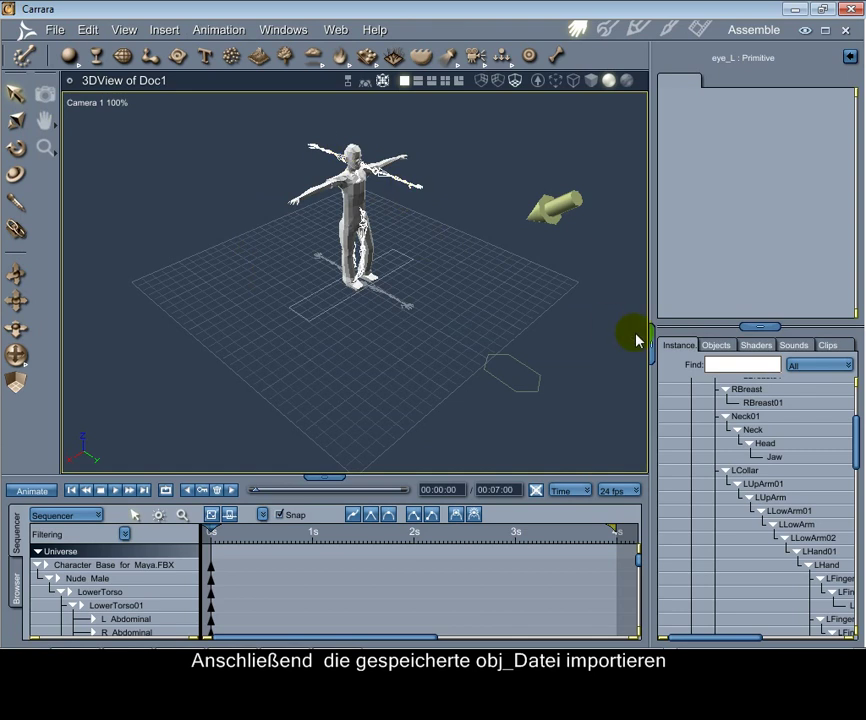
- Rotate the 001Man.obj mesh a quarter turn around its vertical axis and raise it until its arms line up with the skeleton
{"action": "left_click_drag", "start_coordinate": [856, 440], "coordinate": [853, 615]}
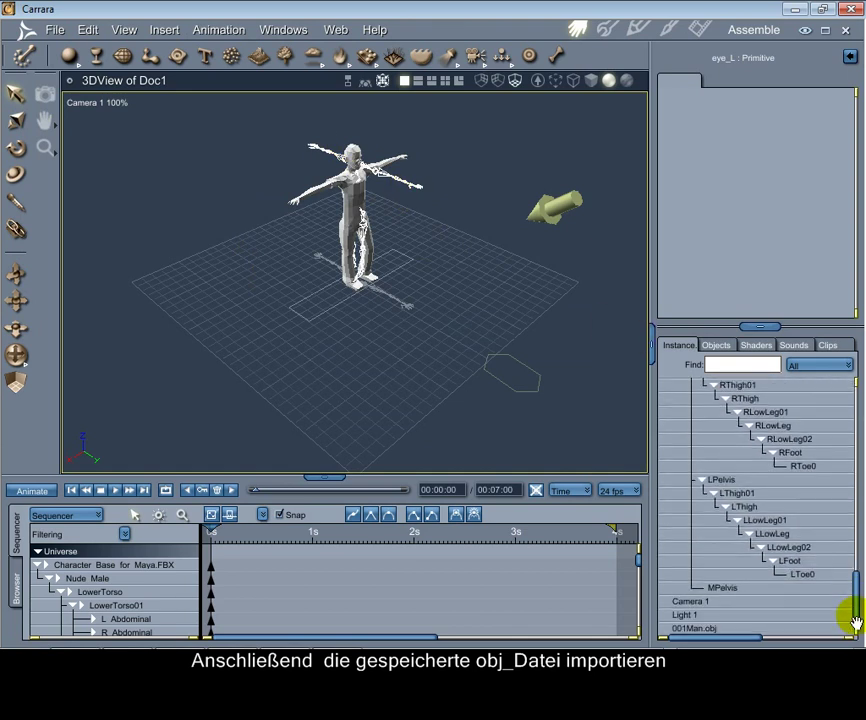
{"action": "left_click", "coordinate": [694, 628]}
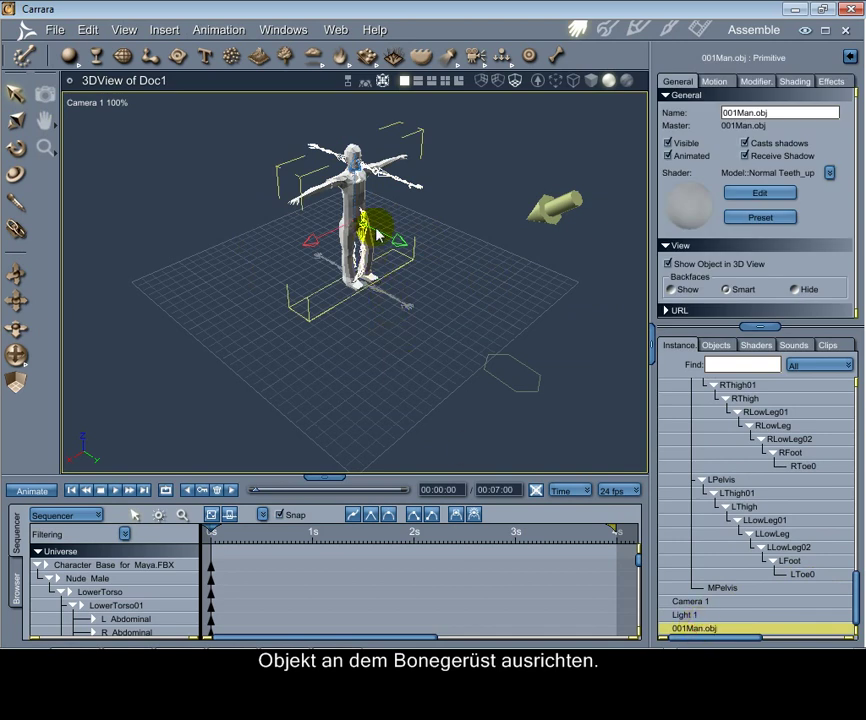
{"action": "left_click_drag", "start_coordinate": [16, 356], "coordinate": [155, 354]}
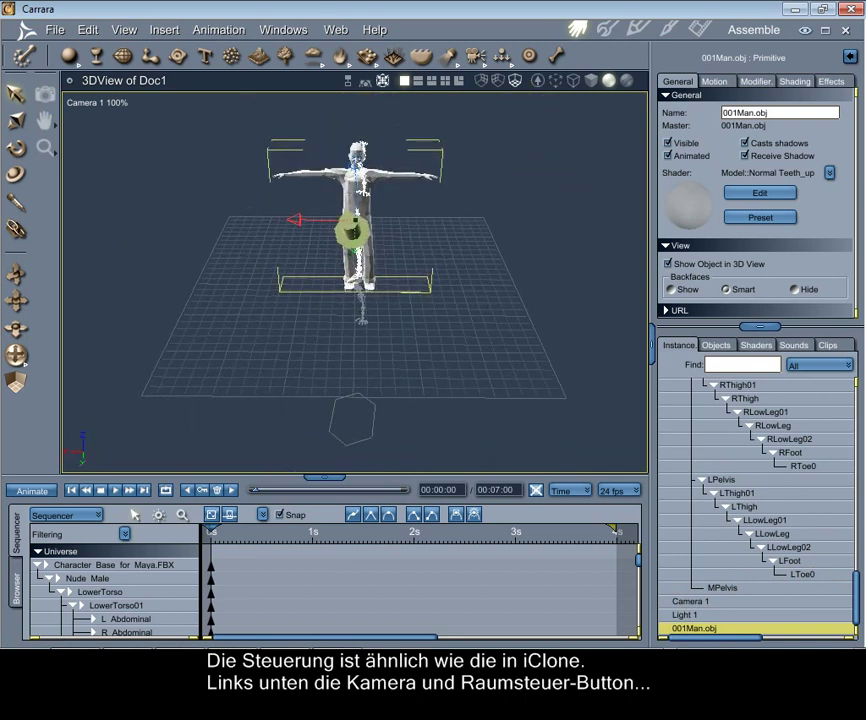
{"action": "left_click", "coordinate": [16, 147]}
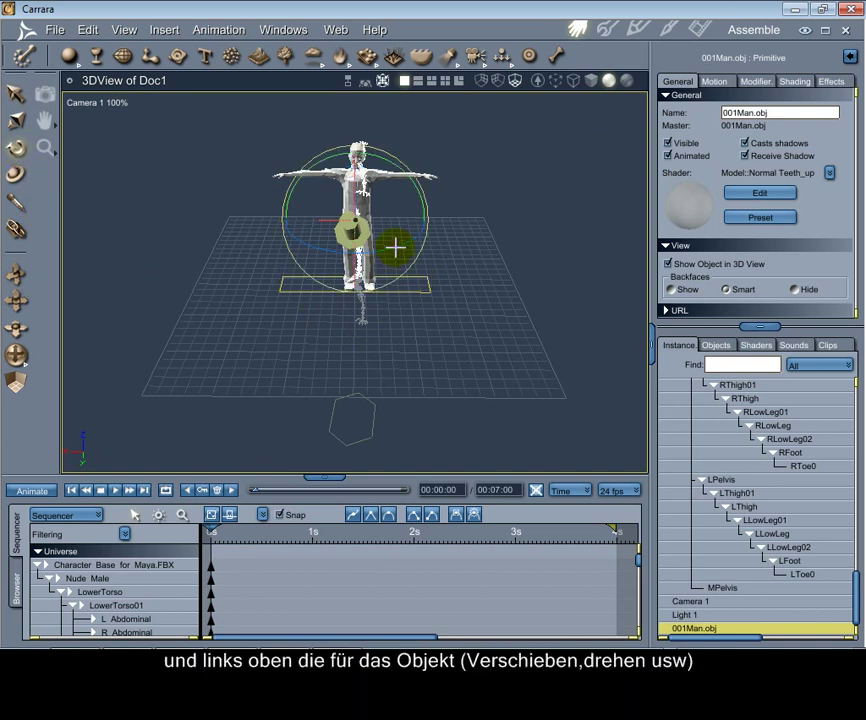
{"action": "left_click_drag", "start_coordinate": [298, 243], "coordinate": [178, 258]}
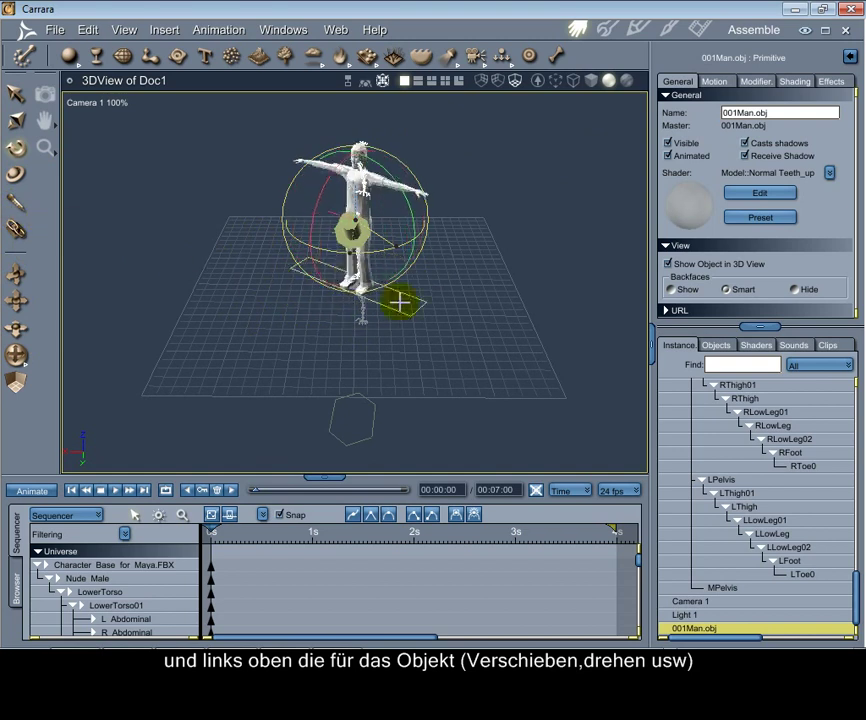
{"action": "left_click_drag", "start_coordinate": [332, 308], "coordinate": [280, 297]}
{"action": "left_click_drag", "start_coordinate": [16, 355], "coordinate": [44, 345]}
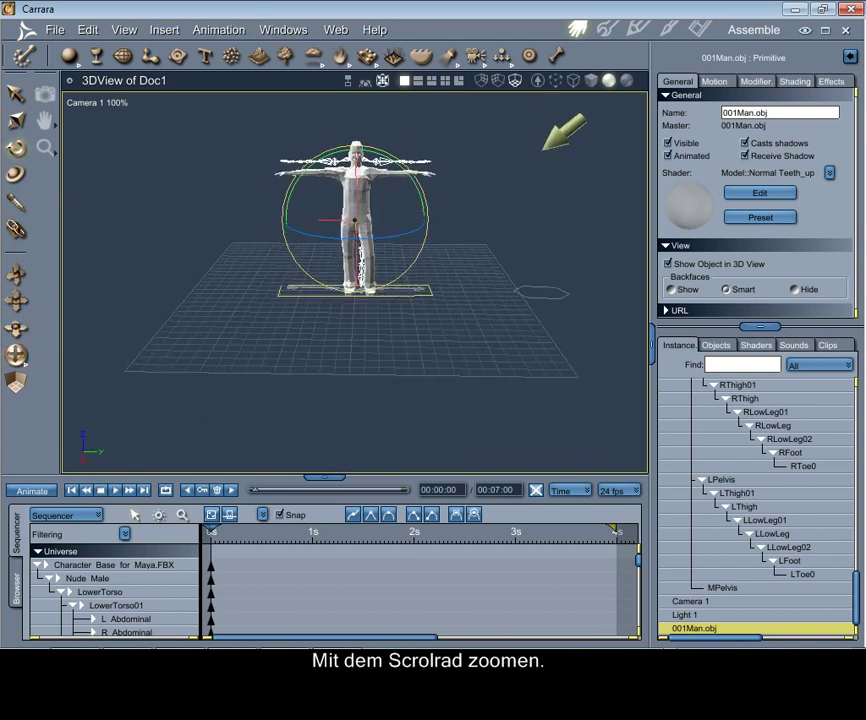
{"action": "left_click", "coordinate": [16, 97]}
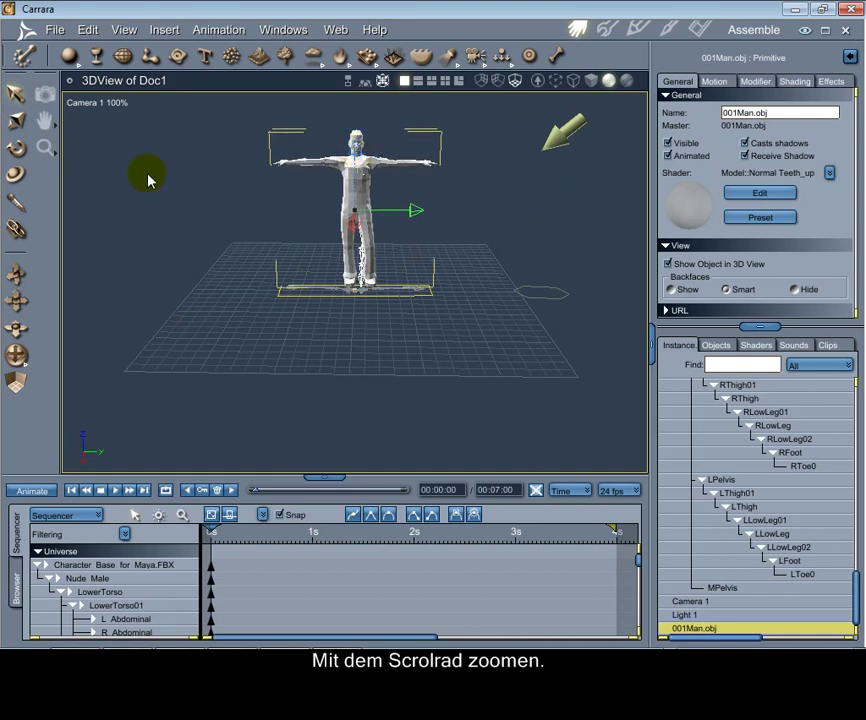
- Examine how the man mesh lines up with the bone skeleton from the front, up close and from behind
{"action": "left_click_drag", "start_coordinate": [15, 354], "coordinate": [38, 369]}
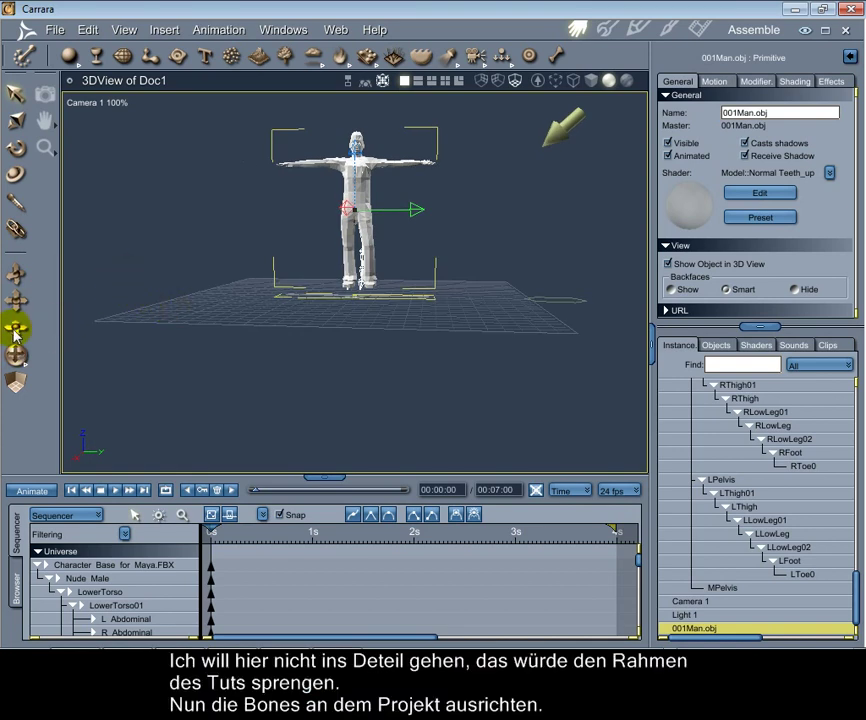
{"action": "mouse_move", "coordinate": [15, 323]}
{"action": "left_mouse_down"}
{"action": "mouse_move", "coordinate": [15, 314]}
{"action": "mouse_move", "coordinate": [15, 336]}
{"action": "mouse_move", "coordinate": [18, 305]}
{"action": "mouse_move", "coordinate": [5, 330]}
{"action": "mouse_move", "coordinate": [15, 326]}
{"action": "mouse_move", "coordinate": [16, 340]}
{"action": "left_mouse_up"}
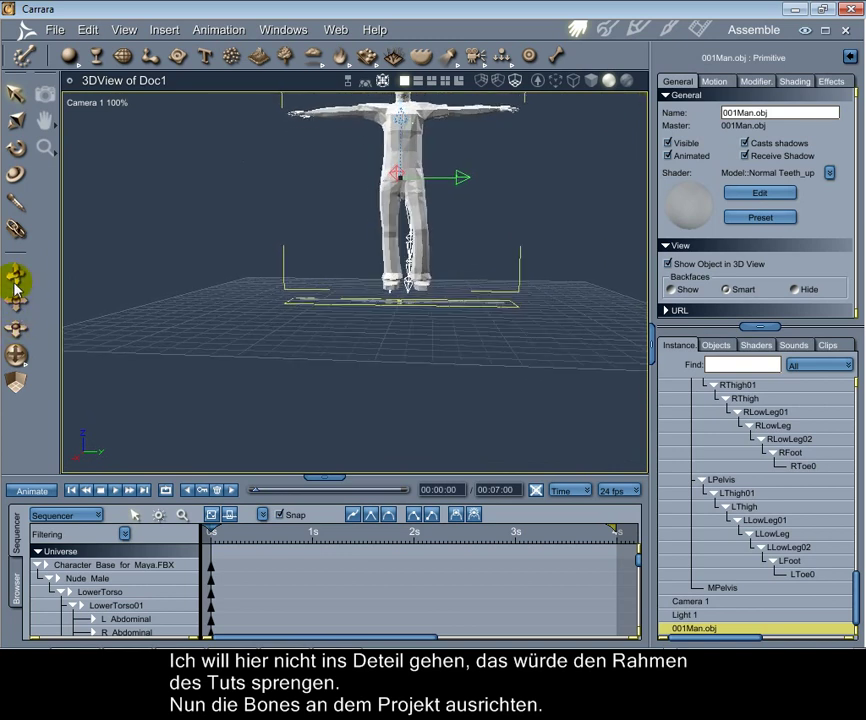
{"action": "left_click_drag", "start_coordinate": [17, 280], "coordinate": [17, 282]}
{"action": "left_click_drag", "start_coordinate": [217, 335], "coordinate": [228, 323]}
{"action": "scroll", "coordinate": [228, 323], "scroll_direction": "down", "scroll_amount": 3}
{"action": "scroll", "coordinate": [228, 323], "scroll_direction": "up", "scroll_amount": 5}
{"action": "scroll", "coordinate": [228, 323], "scroll_direction": "down", "scroll_amount": 3}
{"action": "middle_click_drag", "start_coordinate": [228, 323], "coordinate": [78, 324]}
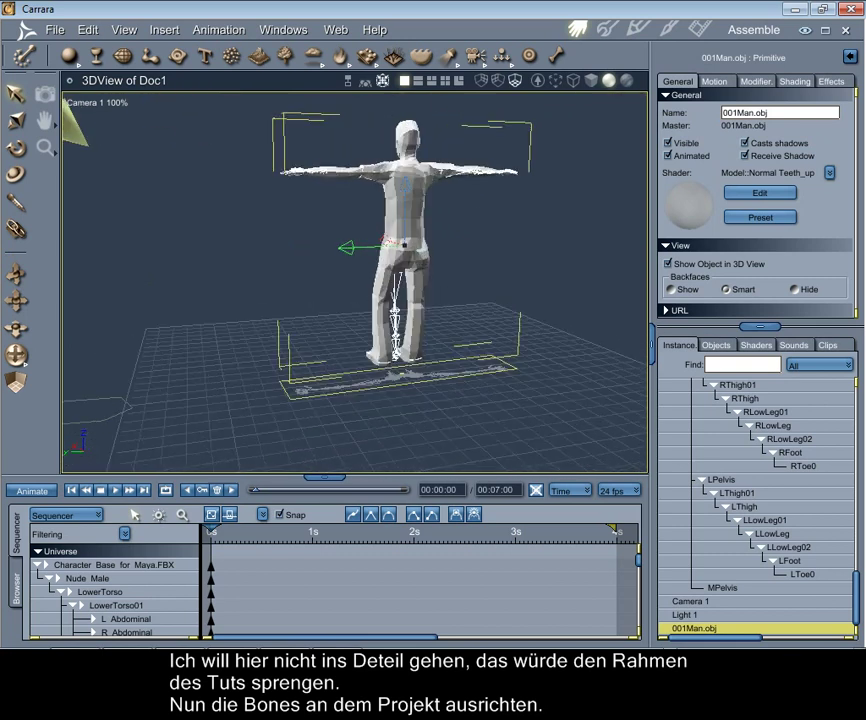
- Rotate the LThigh bone outward and the LLowLeg bone slightly inward so they run inside the mesh's left leg
{"action": "middle_click_drag", "start_coordinate": [330, 250], "coordinate": [288, 225]}
{"action": "left_click_drag", "start_coordinate": [15, 355], "coordinate": [27, 353]}
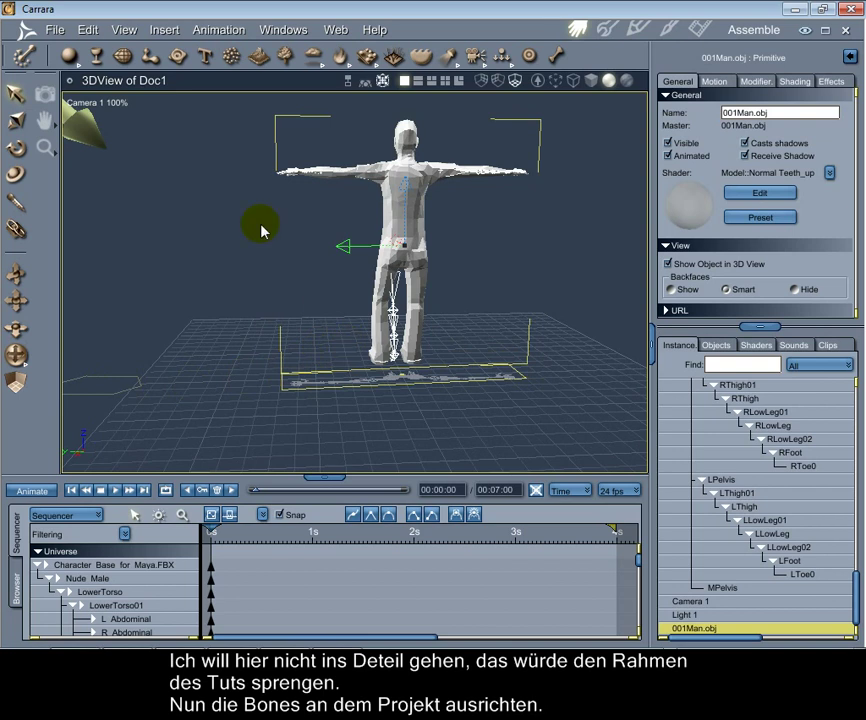
{"action": "left_click", "coordinate": [17, 148]}
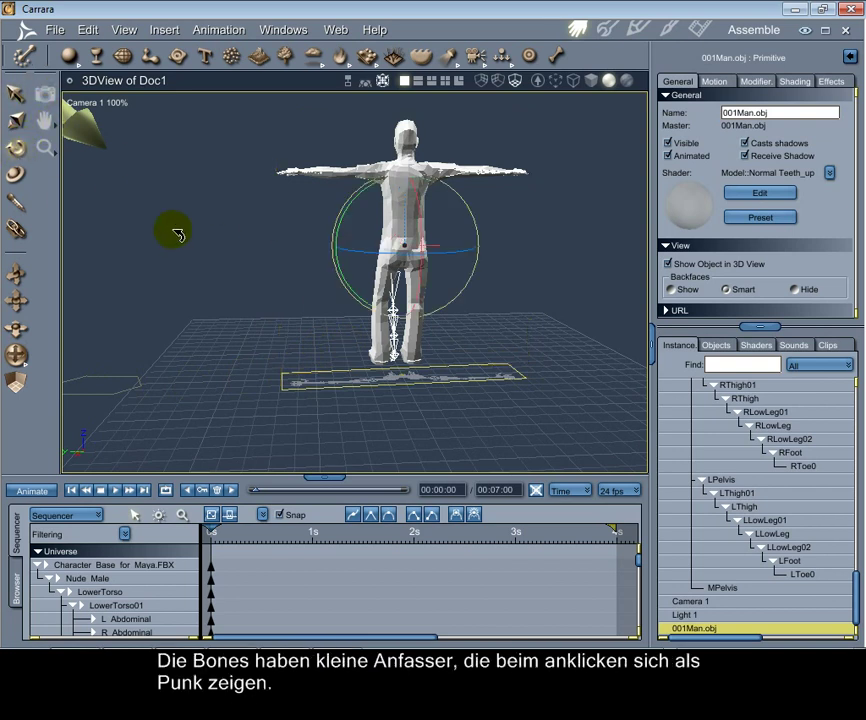
{"action": "left_click", "coordinate": [400, 288]}
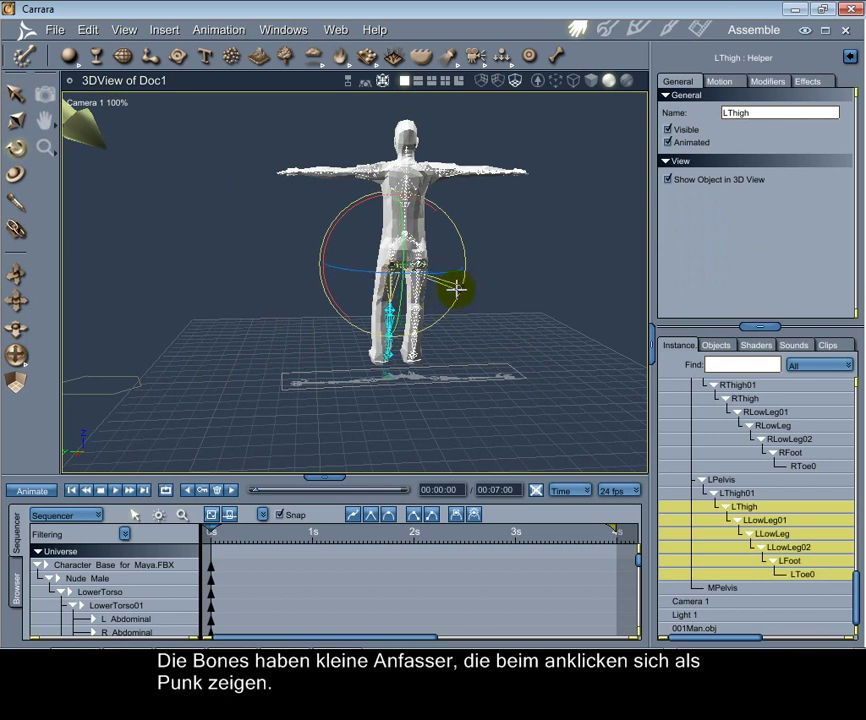
{"action": "mouse_move", "coordinate": [441, 291]}
{"action": "left_mouse_down"}
{"action": "mouse_move", "coordinate": [427, 294]}
{"action": "mouse_move", "coordinate": [460, 294]}
{"action": "mouse_move", "coordinate": [448, 298]}
{"action": "left_mouse_up"}
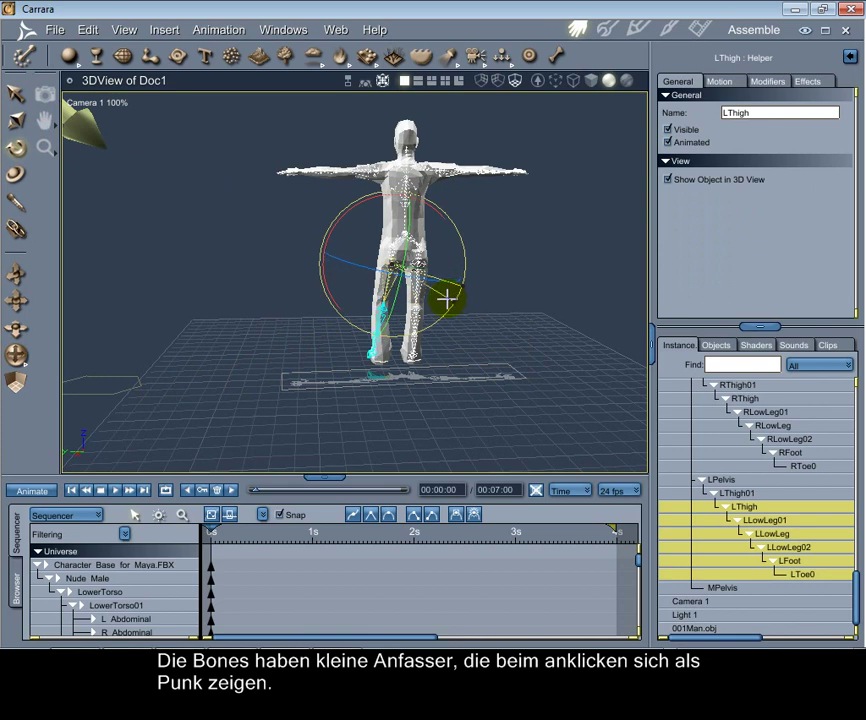
{"action": "left_click", "coordinate": [388, 324]}
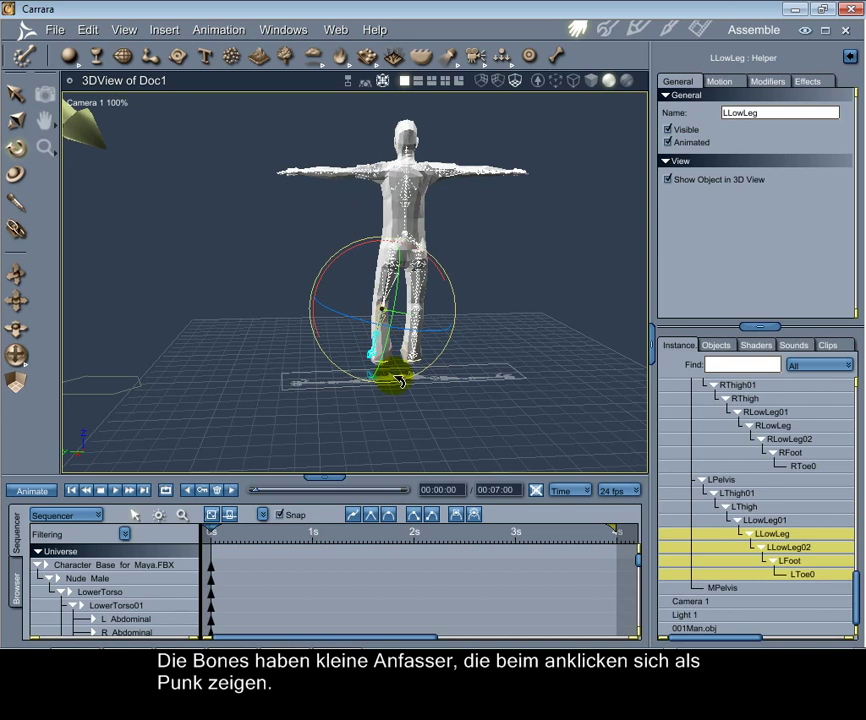
{"action": "left_click_drag", "start_coordinate": [396, 385], "coordinate": [402, 385]}
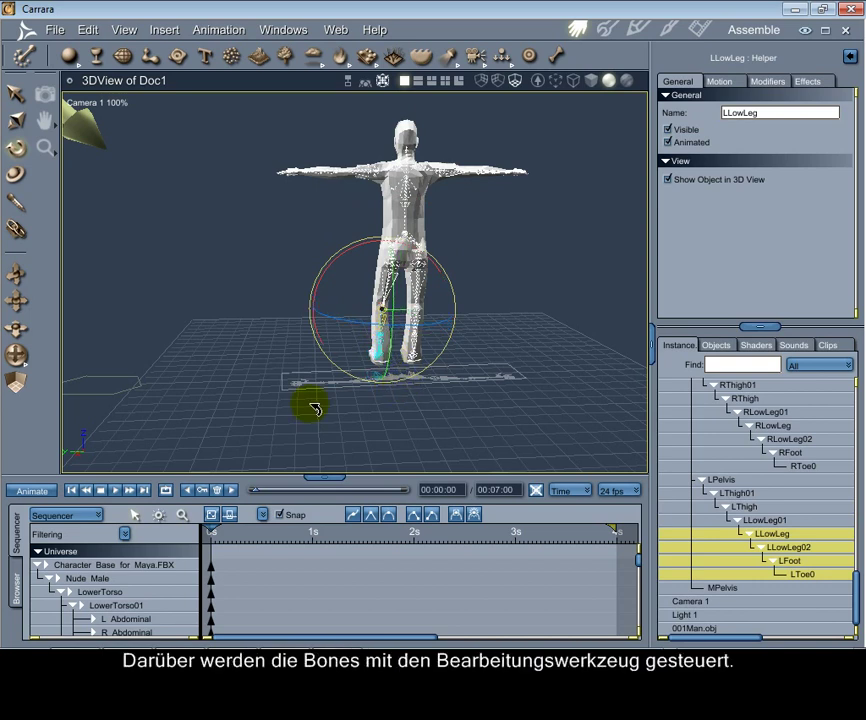
- Rotate the RToe0 bone slightly to fit the toes of the mesh's right foot
{"action": "mouse_move", "coordinate": [19, 355]}
{"action": "left_mouse_down"}
{"action": "mouse_move", "coordinate": [42, 352]}
{"action": "mouse_move", "coordinate": [24, 355]}
{"action": "mouse_move", "coordinate": [22, 346]}
{"action": "mouse_move", "coordinate": [36, 357]}
{"action": "left_mouse_up"}
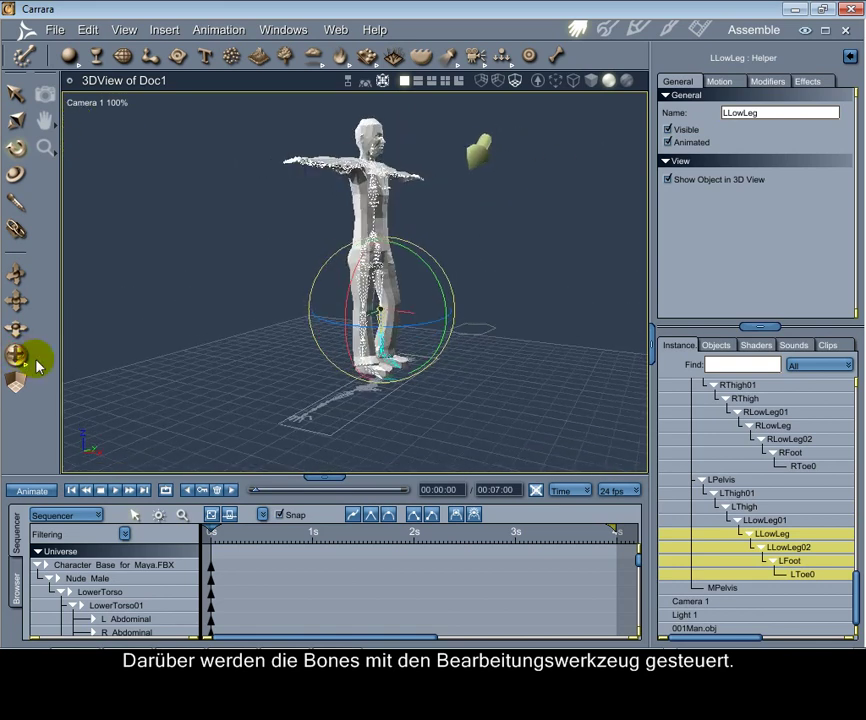
{"action": "left_click", "coordinate": [386, 381]}
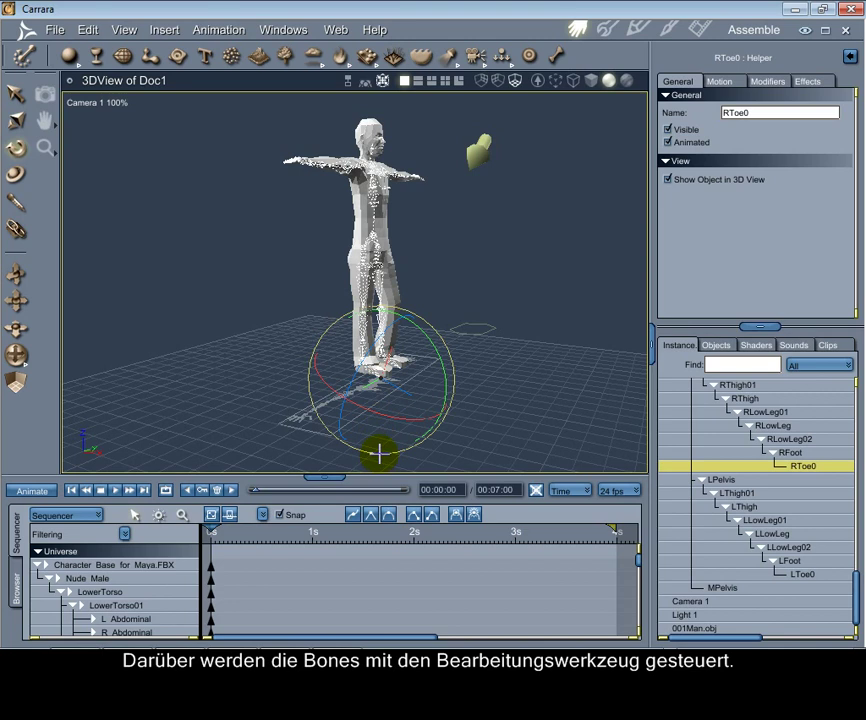
{"action": "mouse_move", "coordinate": [382, 454]}
{"action": "left_mouse_down"}
{"action": "mouse_move", "coordinate": [400, 447]}
{"action": "mouse_move", "coordinate": [391, 447]}
{"action": "left_mouse_up"}
{"action": "scroll", "coordinate": [526, 397], "scroll_direction": "up", "scroll_amount": 3}
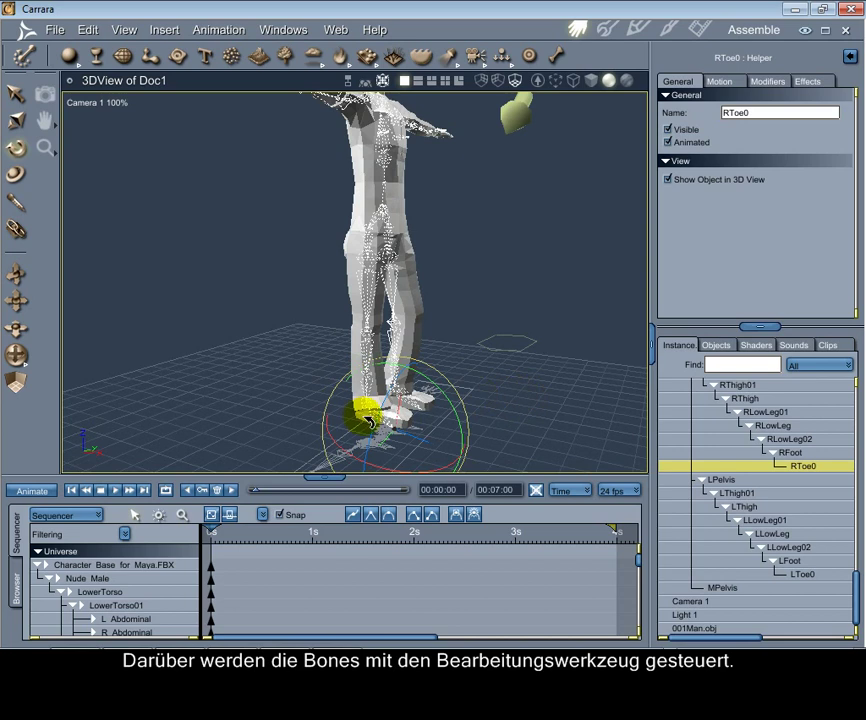
{"action": "left_click", "coordinate": [87, 30]}
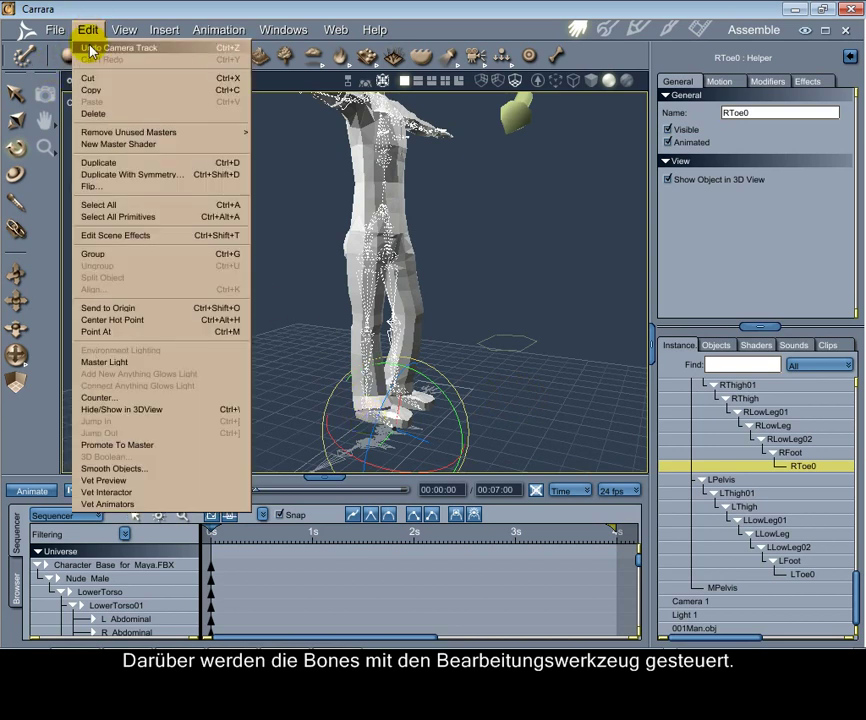
{"action": "left_click", "coordinate": [490, 190]}
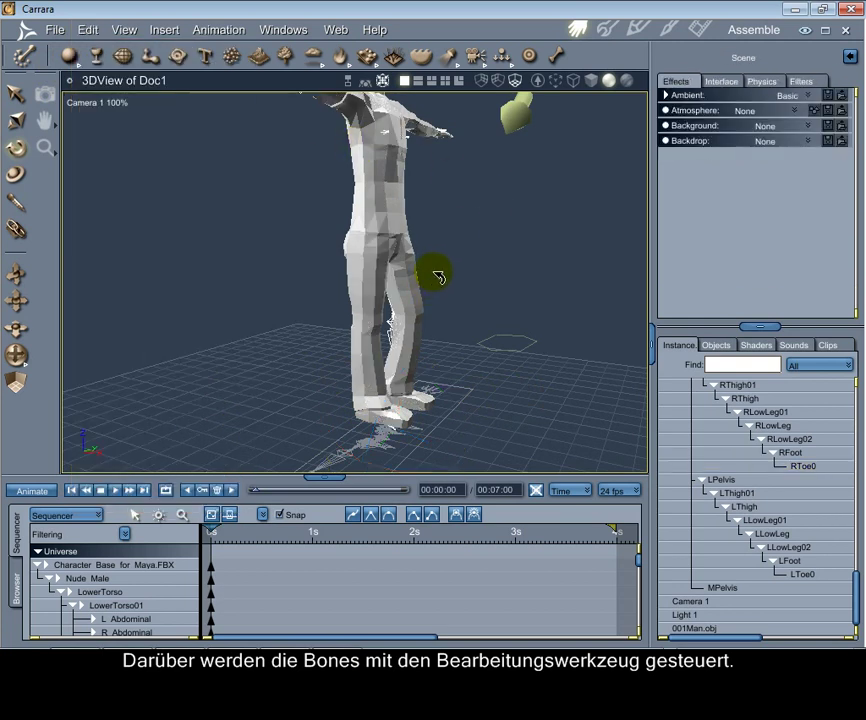
- Check how the LPelvis, RFoot and LLowLeg02 bones sit inside the leg mesh from the side and at an angle
{"action": "left_click", "coordinate": [387, 205]}
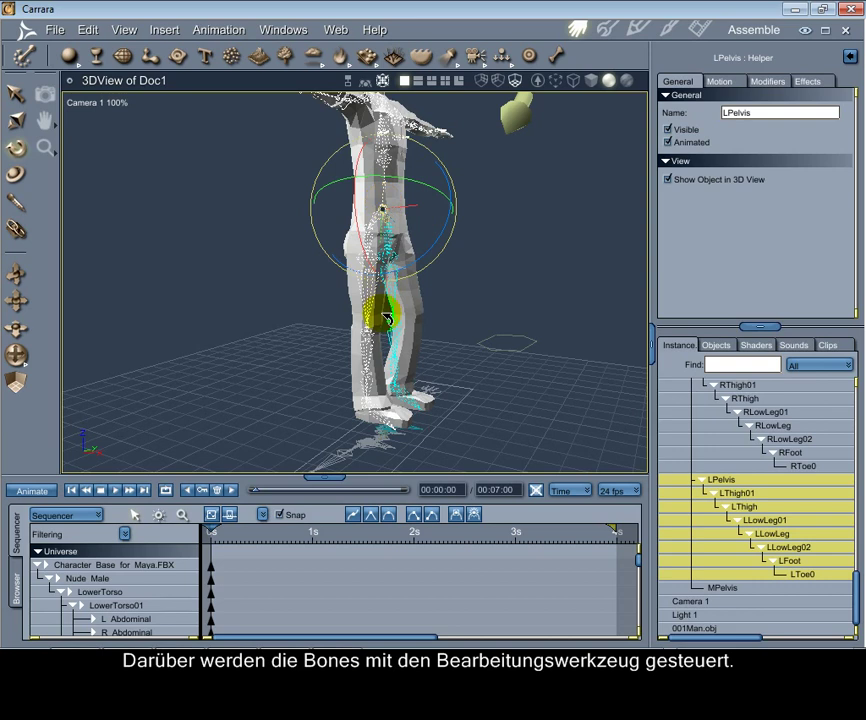
{"action": "left_click", "coordinate": [375, 412]}
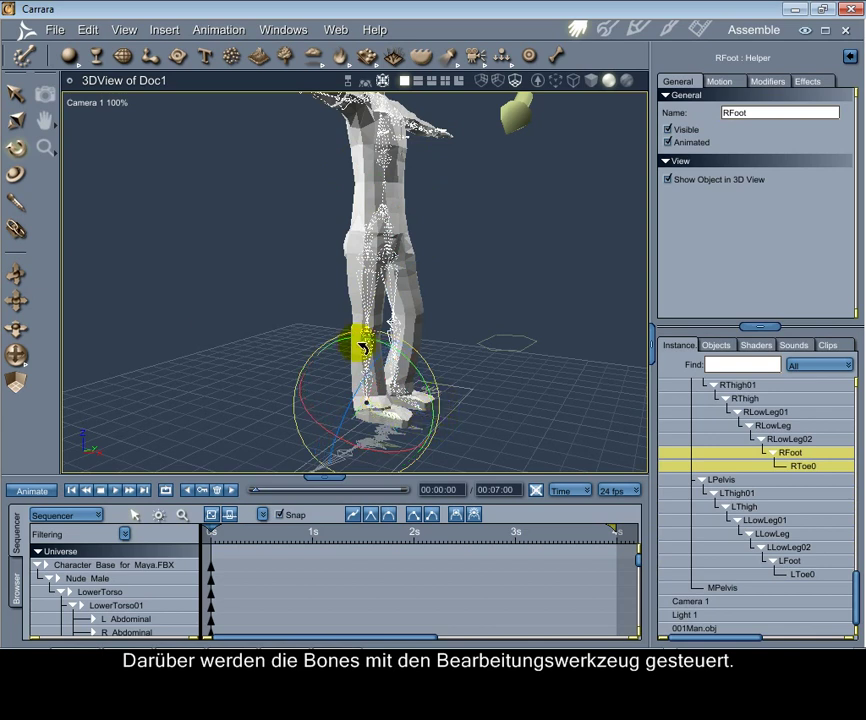
{"action": "left_click_drag", "start_coordinate": [16, 355], "coordinate": [16, 355]}
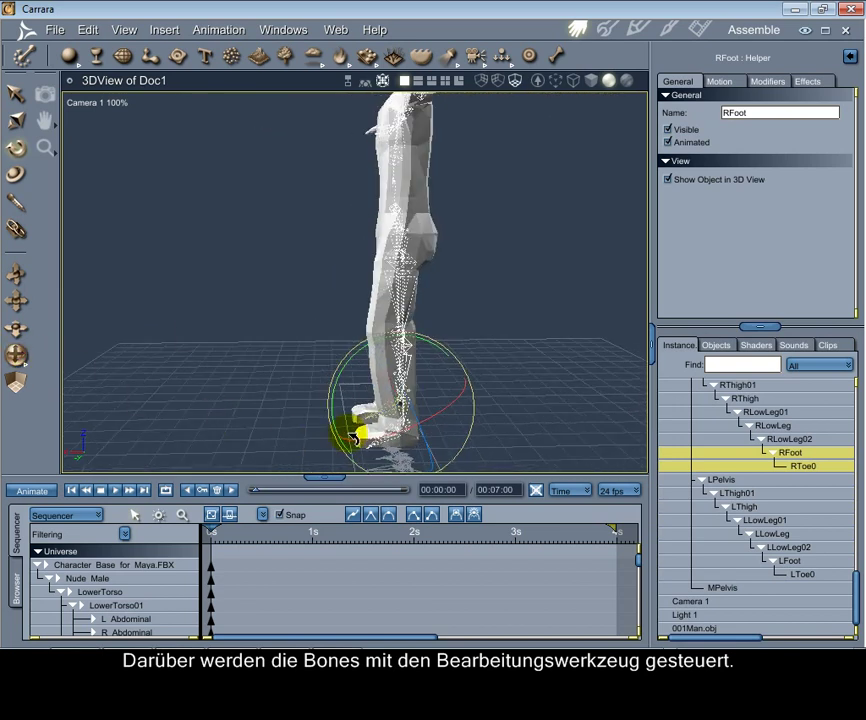
{"action": "left_click", "coordinate": [408, 428]}
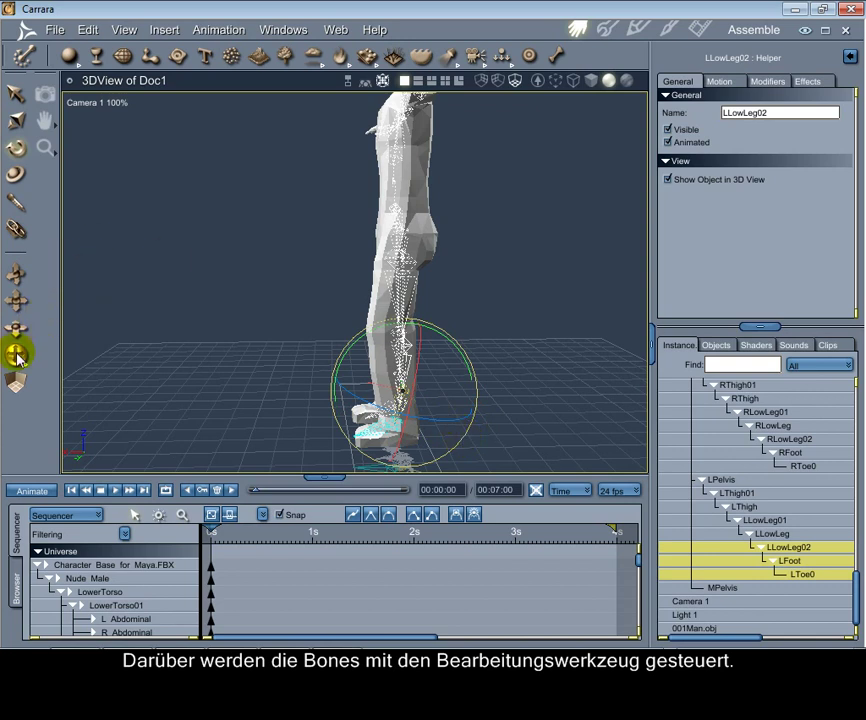
{"action": "left_click", "coordinate": [16, 354]}
{"action": "left_click_drag", "start_coordinate": [16, 354], "coordinate": [112, 360]}
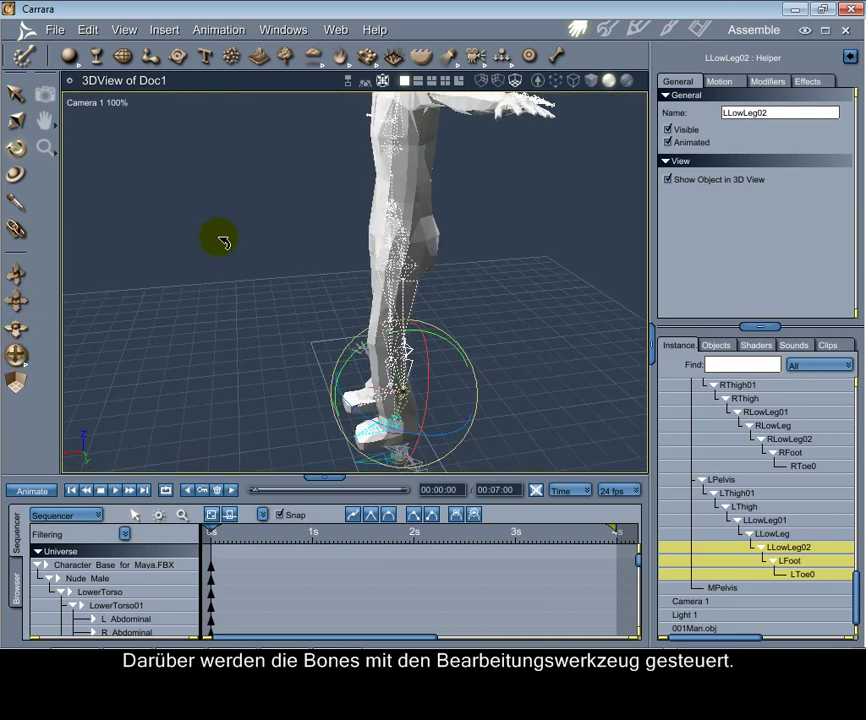
- Rotate the LThigh bone forward so the left knee joint moves into the mesh's leg
{"action": "left_click", "coordinate": [407, 273]}
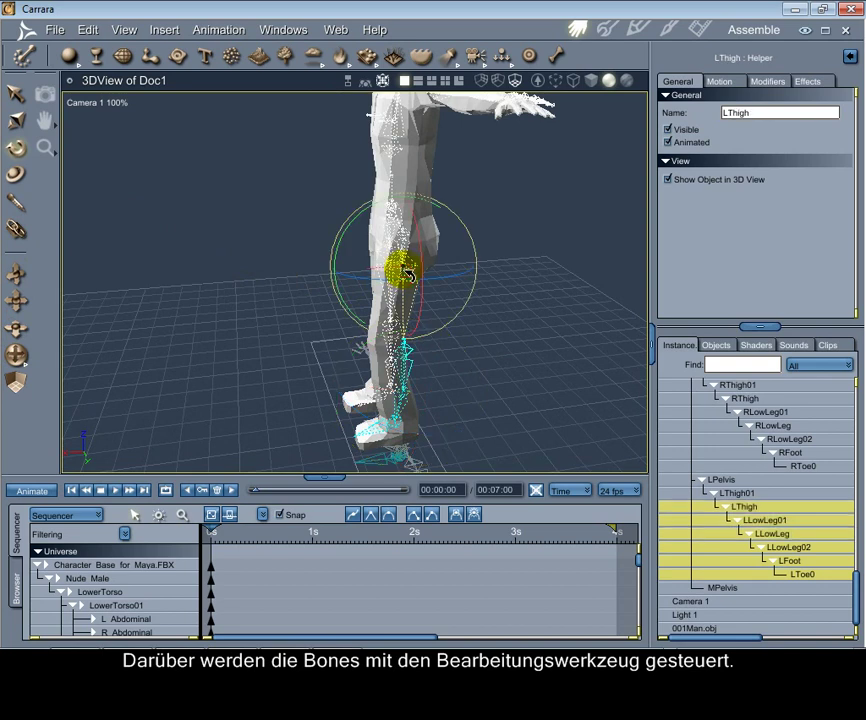
{"action": "left_click_drag", "start_coordinate": [473, 238], "coordinate": [468, 250]}
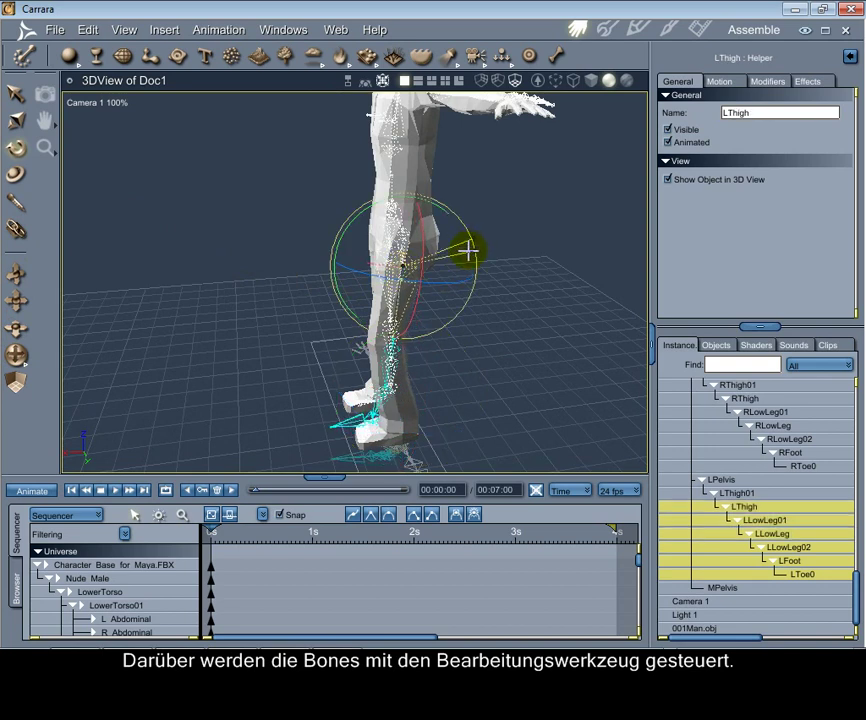
{"action": "left_click_drag", "start_coordinate": [493, 364], "coordinate": [497, 362]}
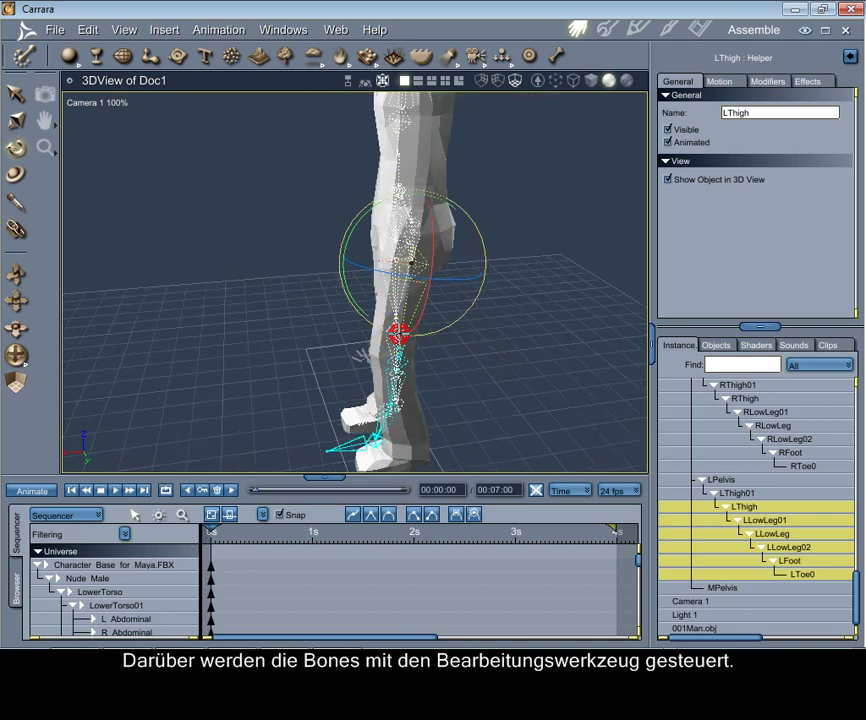
- Rotate the LLowLeg bone backward so the left foot bones sit inside the mesh's left foot
{"action": "left_click", "coordinate": [404, 346]}
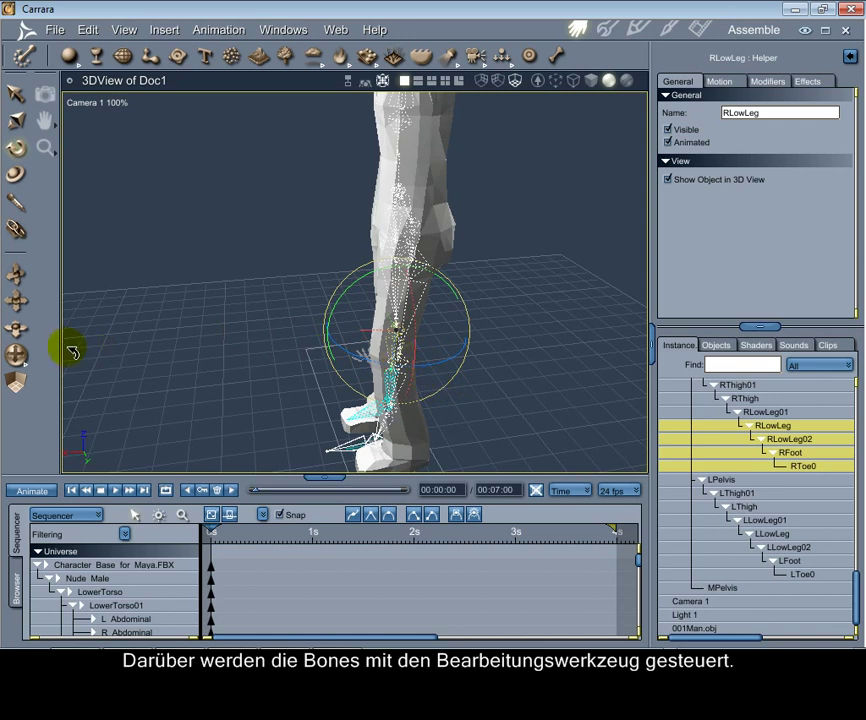
{"action": "mouse_move", "coordinate": [16, 357]}
{"action": "left_mouse_down"}
{"action": "mouse_move", "coordinate": [150, 357]}
{"action": "mouse_move", "coordinate": [210, 368]}
{"action": "mouse_move", "coordinate": [310, 357]}
{"action": "mouse_move", "coordinate": [180, 360]}
{"action": "mouse_move", "coordinate": [205, 390]}
{"action": "mouse_move", "coordinate": [240, 345]}
{"action": "mouse_move", "coordinate": [195, 375]}
{"action": "mouse_move", "coordinate": [110, 362]}
{"action": "mouse_move", "coordinate": [45, 388]}
{"action": "mouse_move", "coordinate": [90, 370]}
{"action": "mouse_move", "coordinate": [17, 358]}
{"action": "left_mouse_up"}
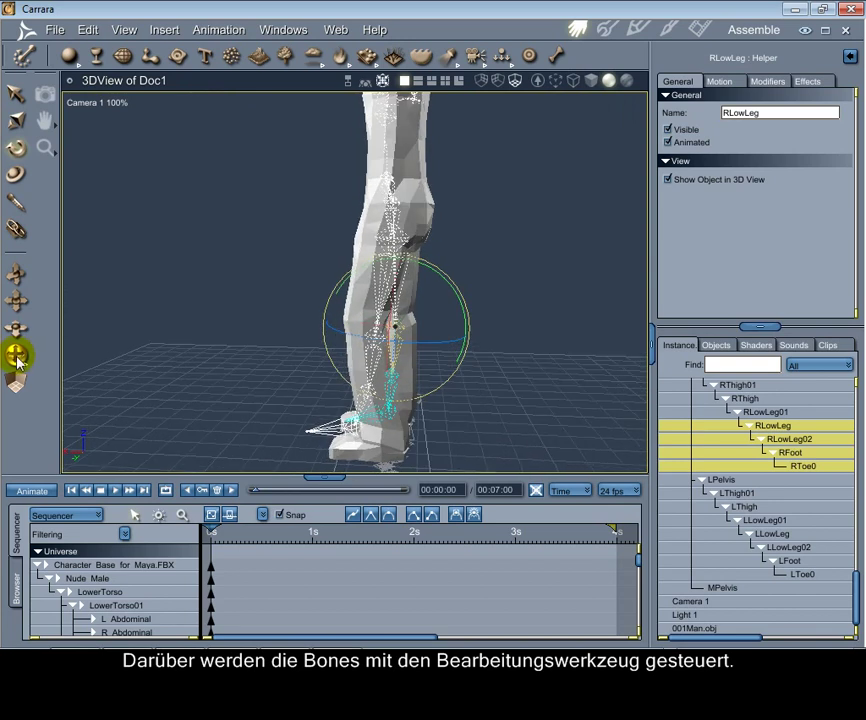
{"action": "left_click", "coordinate": [377, 347]}
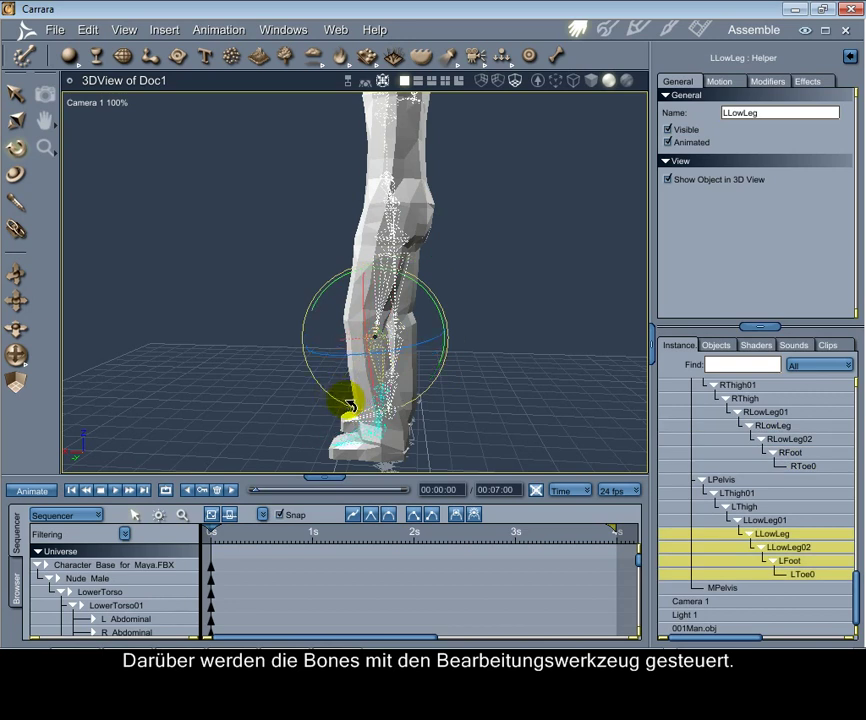
{"action": "left_click_drag", "start_coordinate": [16, 351], "coordinate": [17, 355]}
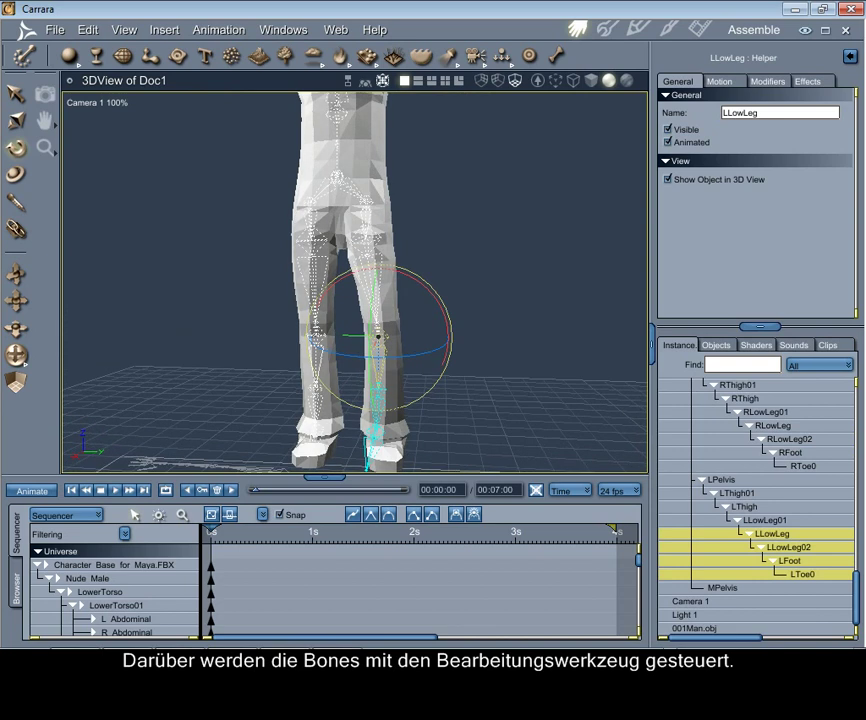
- Check the fit of the LFoot bone inside the mesh's left foot from the front and the side
{"action": "left_click", "coordinate": [376, 438]}
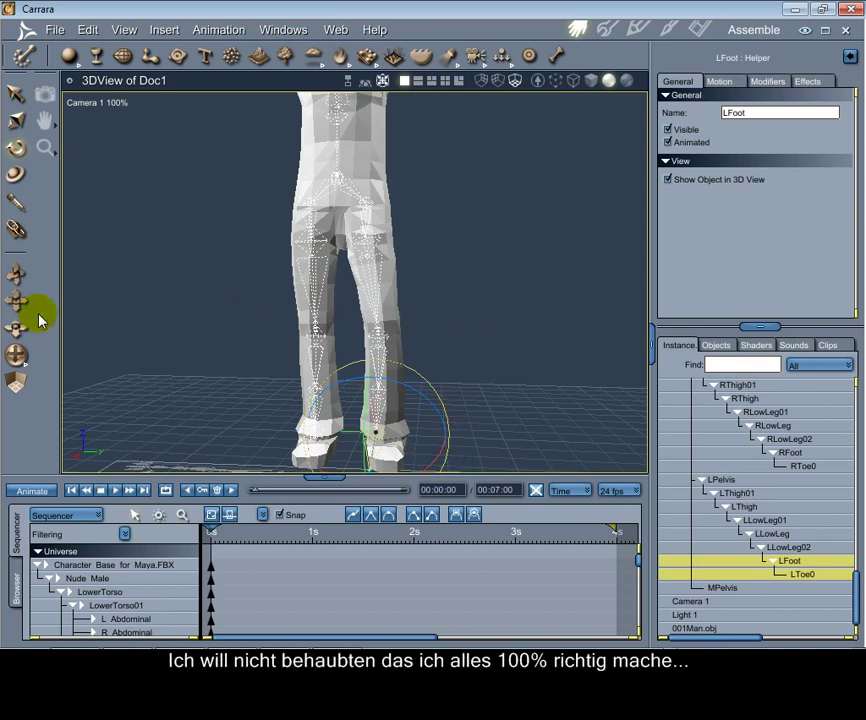
{"action": "mouse_move", "coordinate": [15, 278]}
{"action": "left_mouse_down"}
{"action": "mouse_move", "coordinate": [15, 297]}
{"action": "mouse_move", "coordinate": [15, 286]}
{"action": "left_mouse_up"}
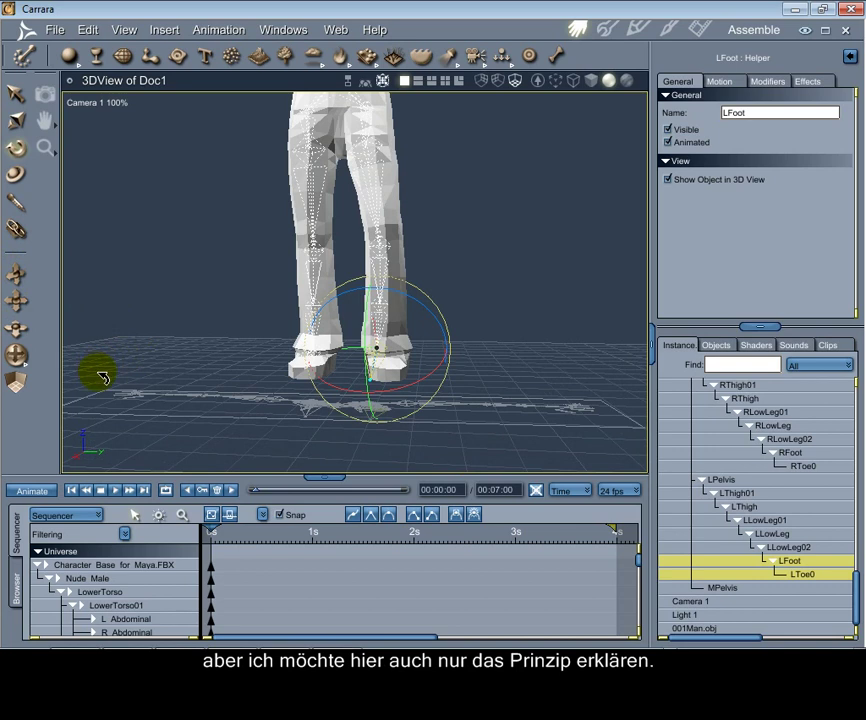
{"action": "left_click_drag", "start_coordinate": [17, 355], "coordinate": [38, 355]}
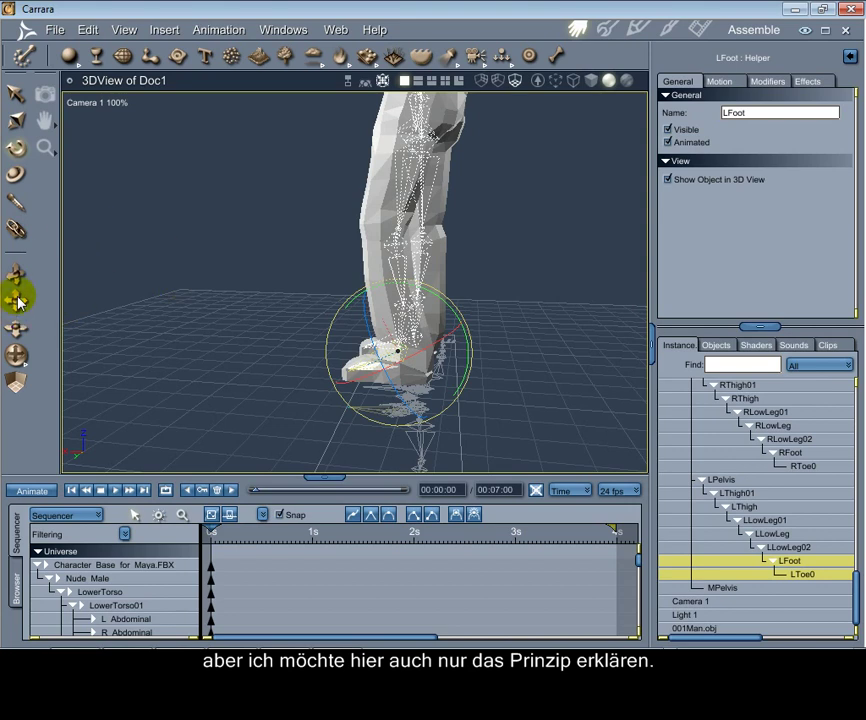
- Rotate the RUpArm bone forward so the right arm and hand bones line up with the mesh's right arm
{"action": "left_click_drag", "start_coordinate": [15, 275], "coordinate": [15, 225]}
{"action": "mouse_move", "coordinate": [16, 355]}
{"action": "left_mouse_down"}
{"action": "mouse_move", "coordinate": [50, 355]}
{"action": "mouse_move", "coordinate": [4, 362]}
{"action": "mouse_move", "coordinate": [36, 378]}
{"action": "mouse_move", "coordinate": [17, 357]}
{"action": "mouse_move", "coordinate": [5, 356]}
{"action": "mouse_move", "coordinate": [12, 368]}
{"action": "mouse_move", "coordinate": [6, 364]}
{"action": "left_mouse_up"}
{"action": "left_click_drag", "start_coordinate": [319, 246], "coordinate": [309, 247]}
{"action": "left_click", "coordinate": [17, 355]}
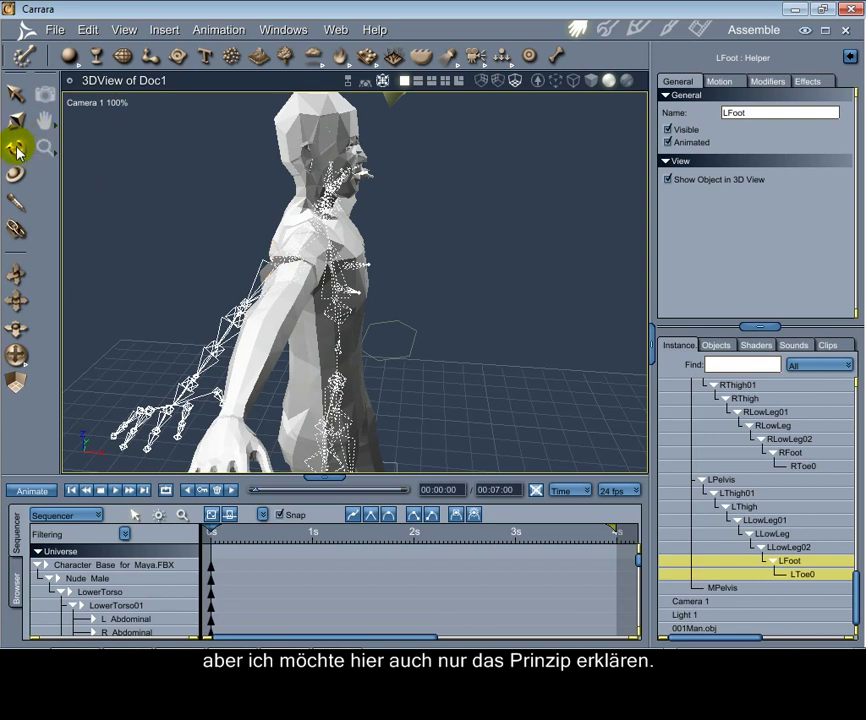
{"action": "left_click", "coordinate": [284, 262]}
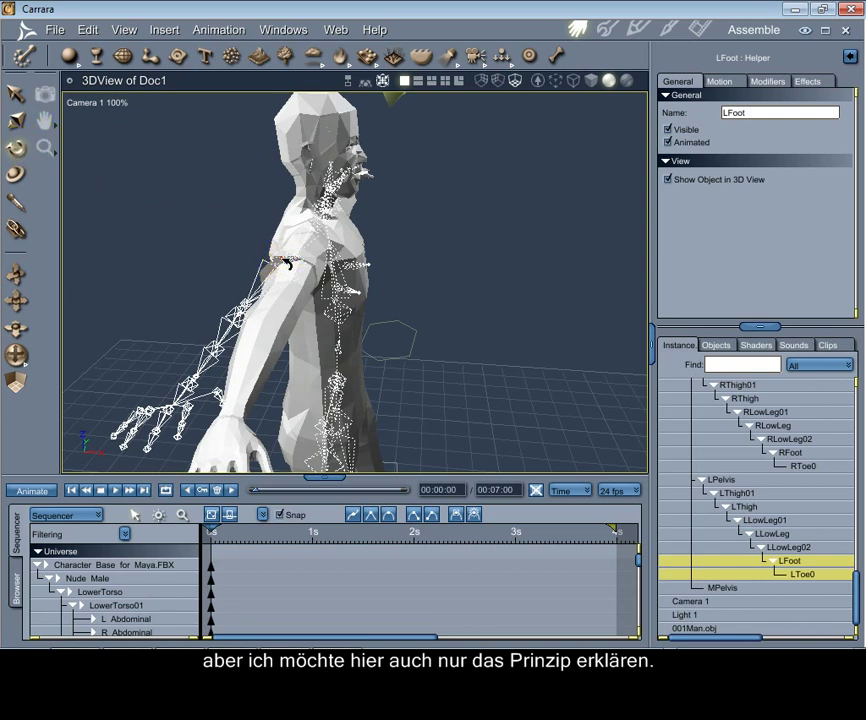
{"action": "left_click", "coordinate": [282, 257]}
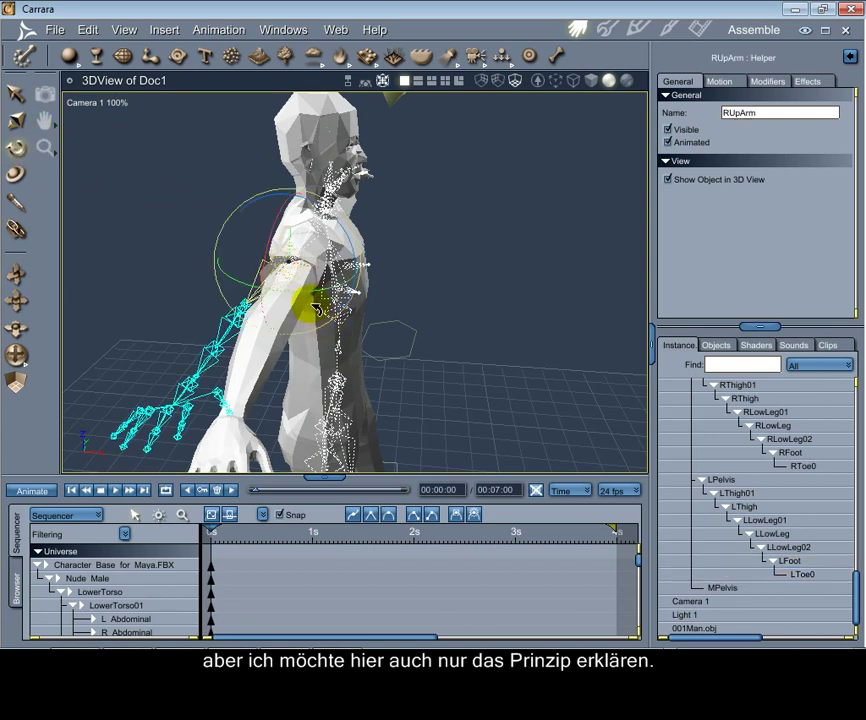
{"action": "left_click_drag", "start_coordinate": [305, 287], "coordinate": [322, 290]}
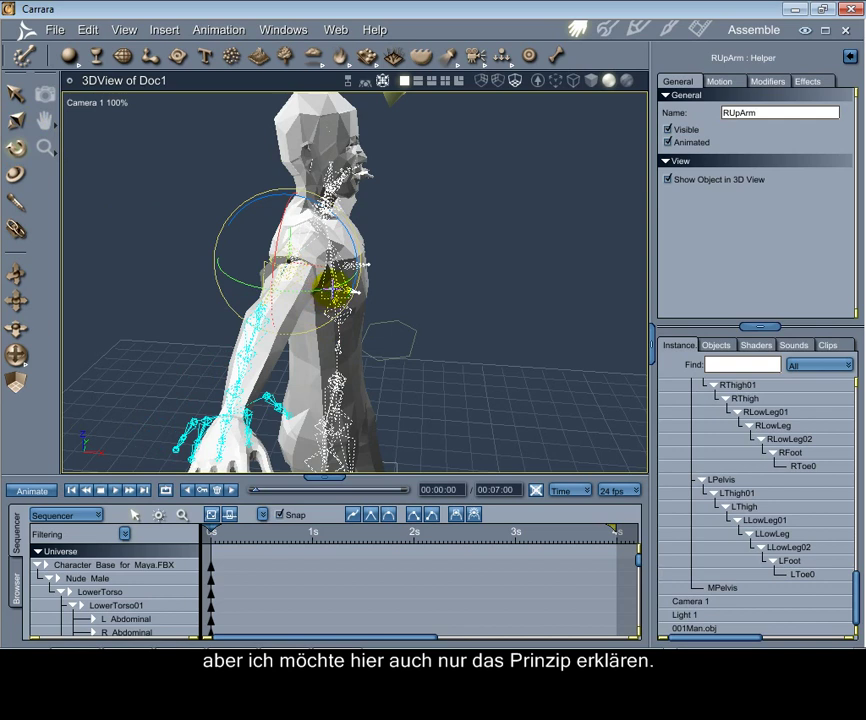
- Move the LHand bone down and sideways along its axes so the finger bones match the mesh's left hand
{"action": "left_click_drag", "start_coordinate": [18, 356], "coordinate": [152, 350]}
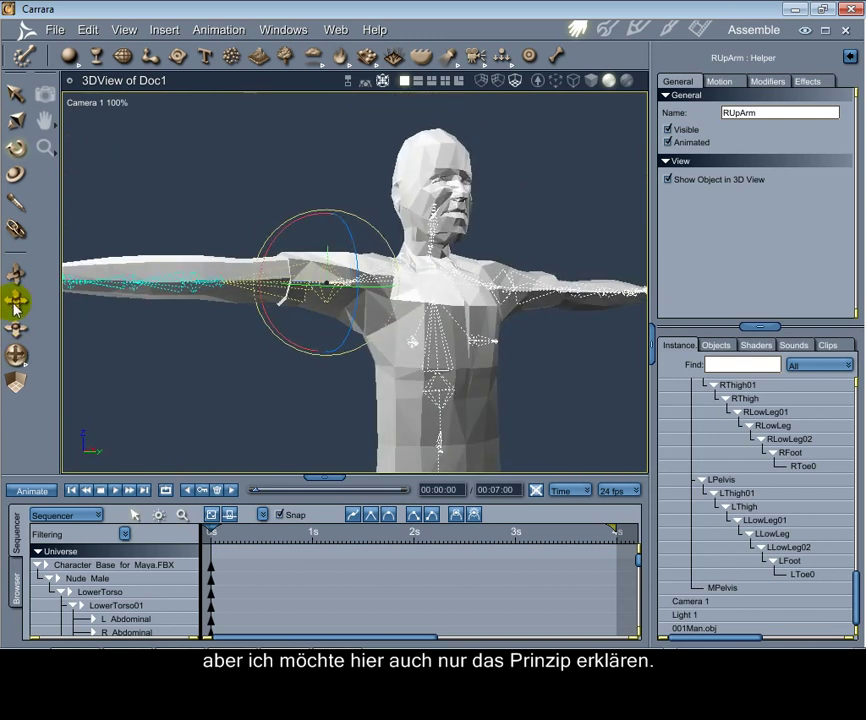
{"action": "left_click_drag", "start_coordinate": [15, 280], "coordinate": [430, 333]}
{"action": "left_click_drag", "start_coordinate": [122, 316], "coordinate": [212, 355]}
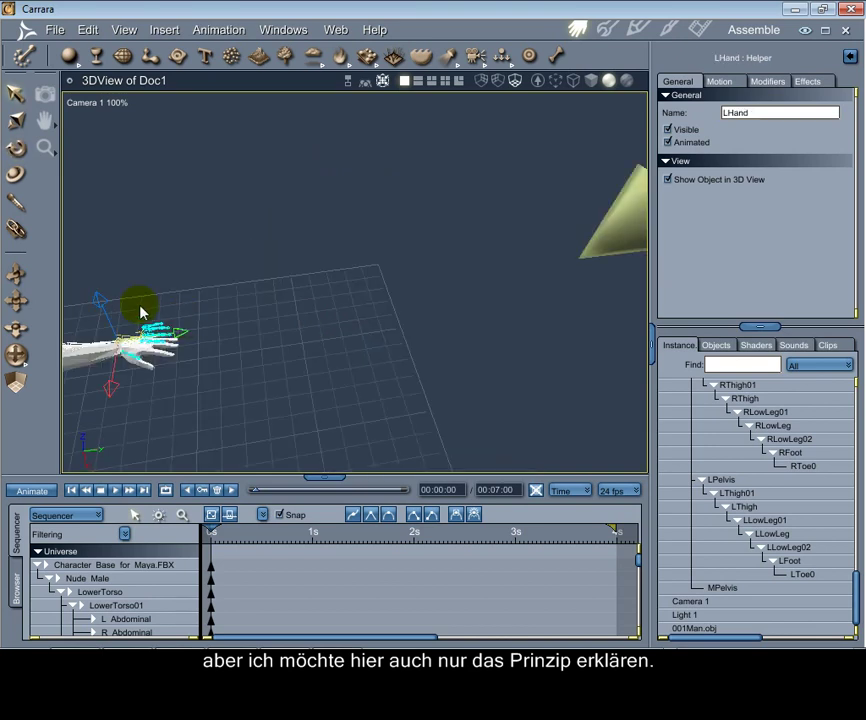
{"action": "left_click_drag", "start_coordinate": [101, 299], "coordinate": [105, 310]}
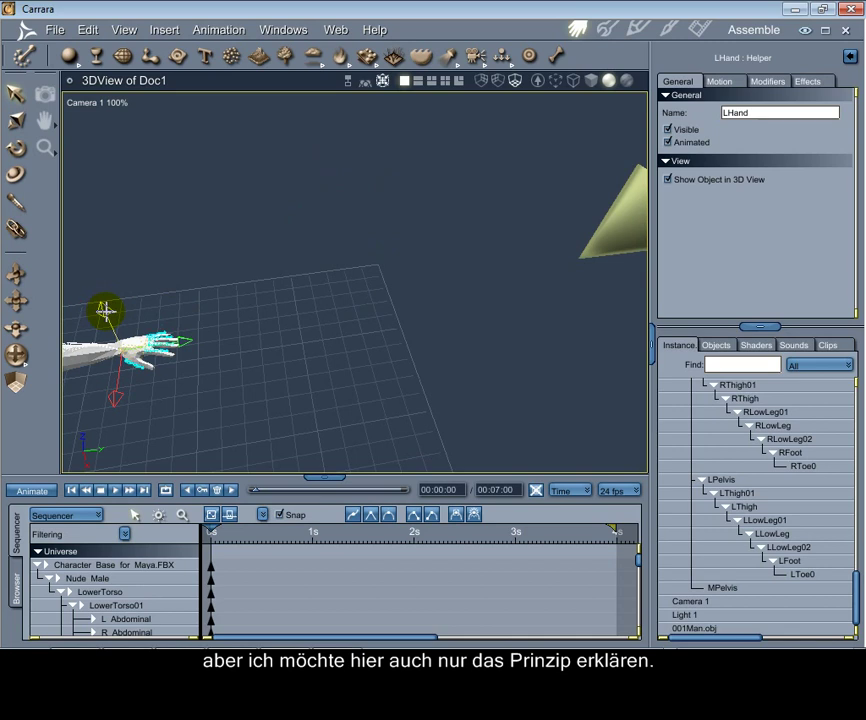
{"action": "left_click_drag", "start_coordinate": [22, 357], "coordinate": [130, 388]}
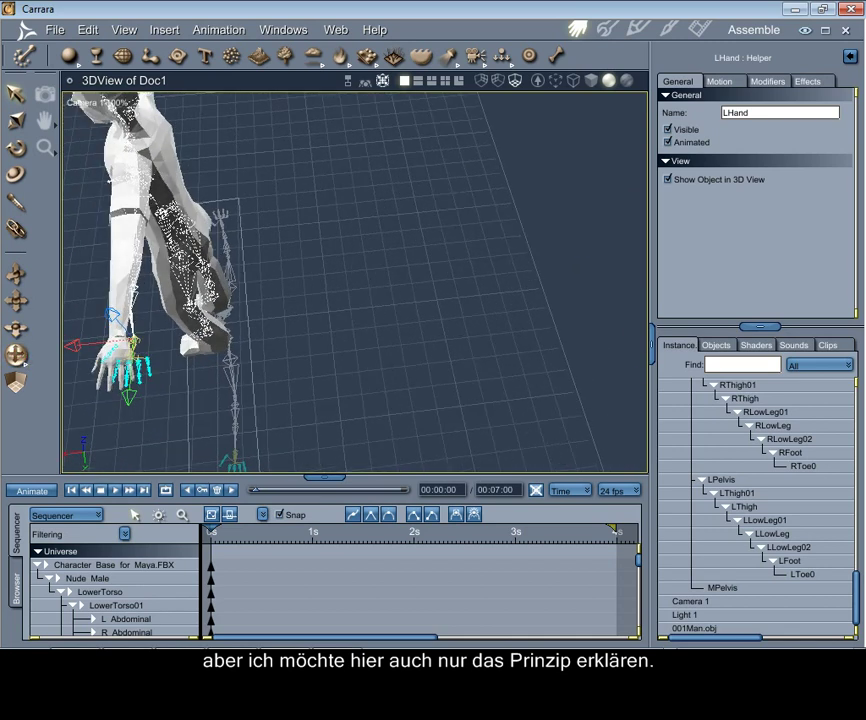
{"action": "left_click_drag", "start_coordinate": [79, 346], "coordinate": [63, 347]}
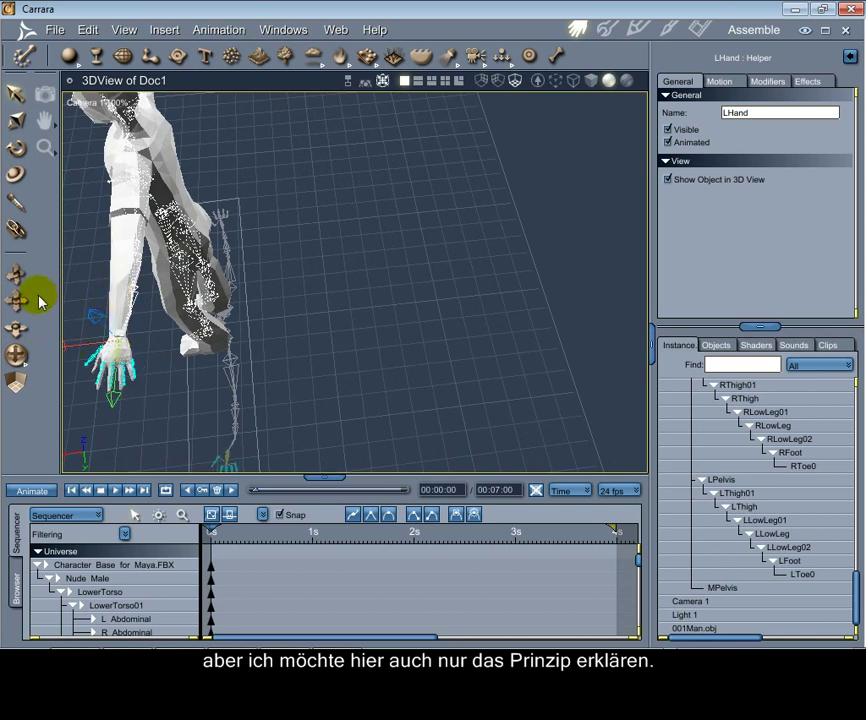
- Nudge the LHand bone slightly upward and check the arm bones against the mesh from several angles
{"action": "left_click_drag", "start_coordinate": [16, 355], "coordinate": [80, 318]}
{"action": "left_click_drag", "start_coordinate": [131, 291], "coordinate": [131, 288]}
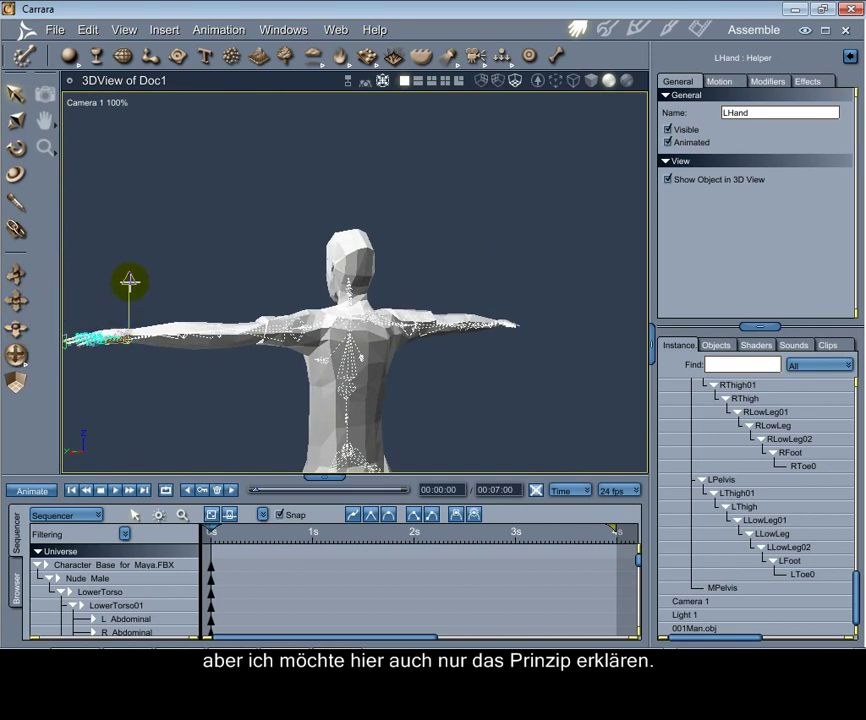
{"action": "left_click", "coordinate": [14, 353]}
{"action": "left_click_drag", "start_coordinate": [16, 355], "coordinate": [17, 355]}
{"action": "scroll", "coordinate": [234, 290], "scroll_direction": "down", "scroll_amount": 5}
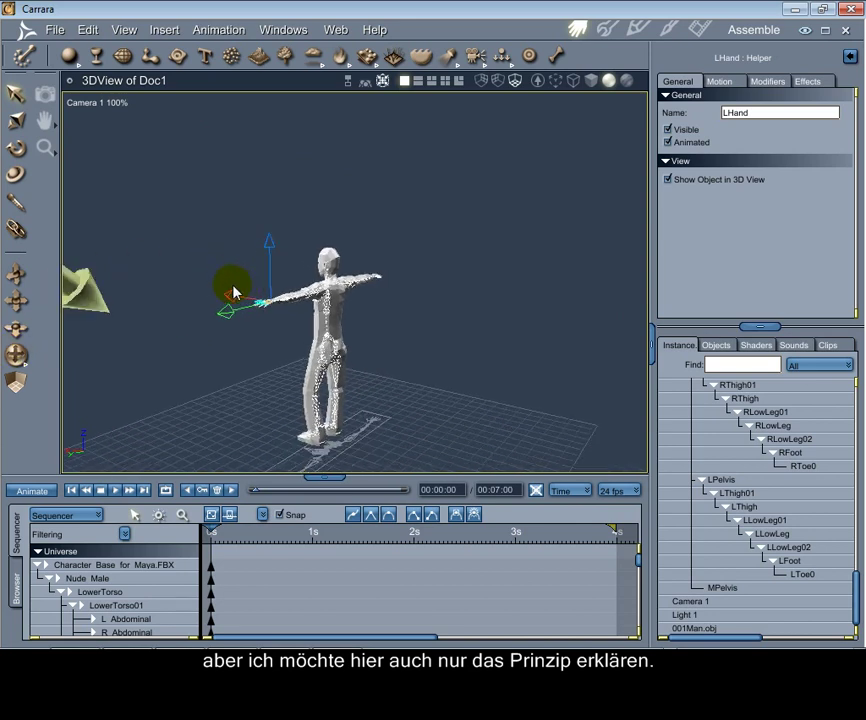
{"action": "left_click_drag", "start_coordinate": [16, 355], "coordinate": [16, 355]}
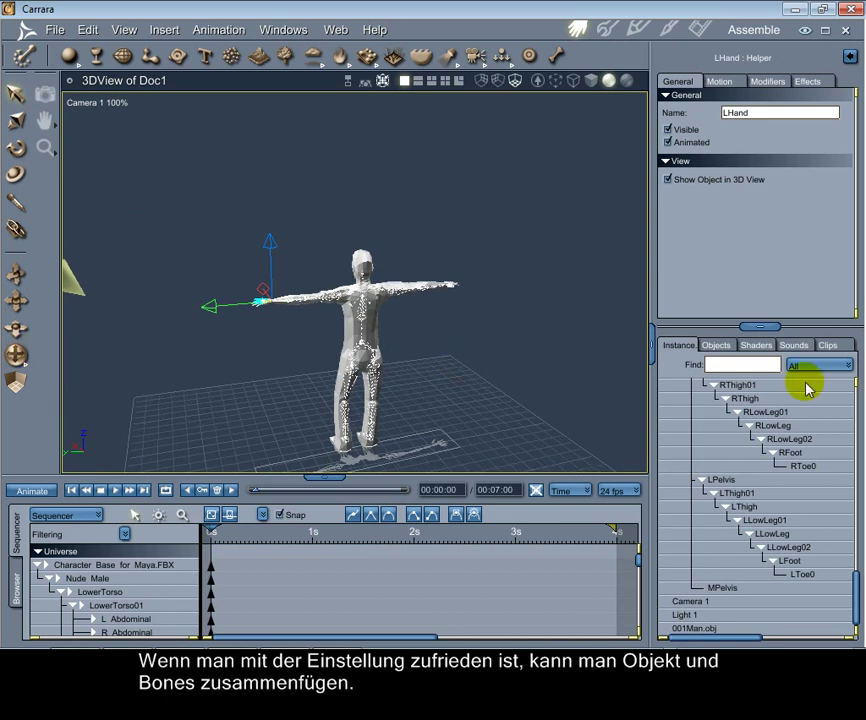
- Make 001Man.obj a child of Character_Base_for_Maya.FBX at the start of the bone hierarchy
{"action": "scroll", "coordinate": [855, 382], "scroll_direction": "up", "scroll_amount": 1}
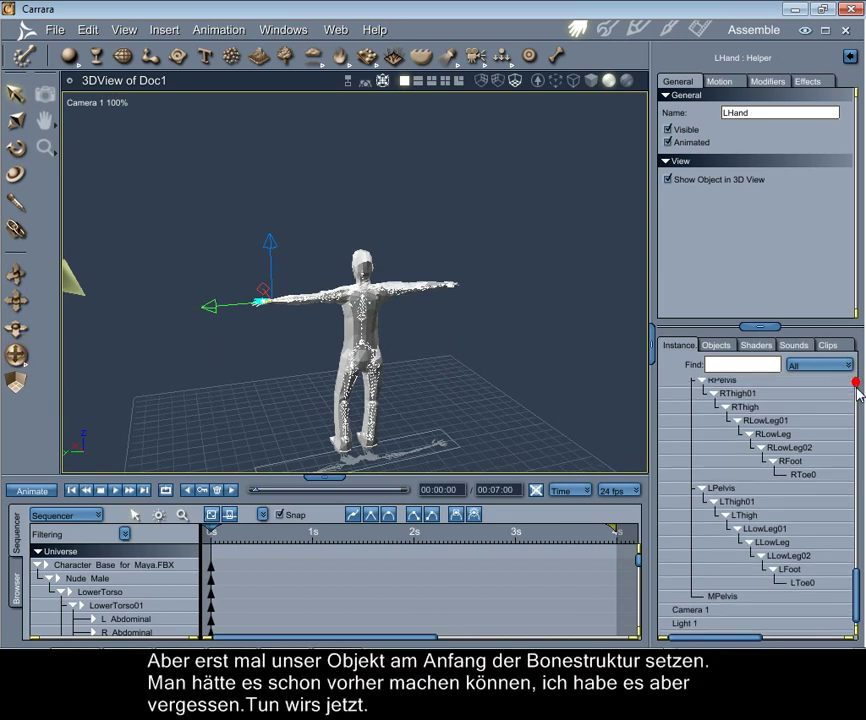
{"action": "left_click_drag", "start_coordinate": [855, 578], "coordinate": [856, 628]}
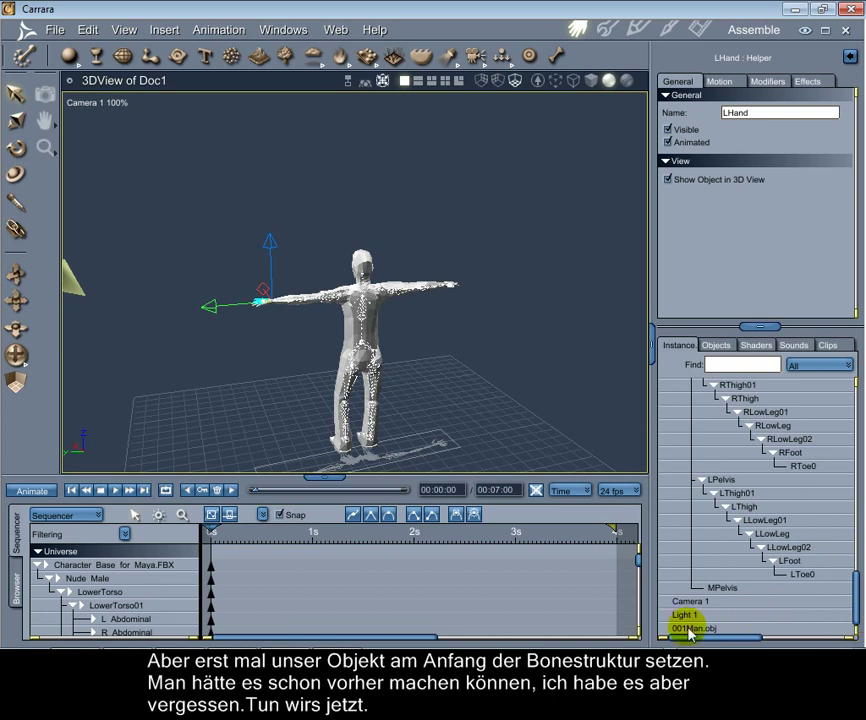
{"action": "left_click_drag", "start_coordinate": [690, 632], "coordinate": [745, 406]}
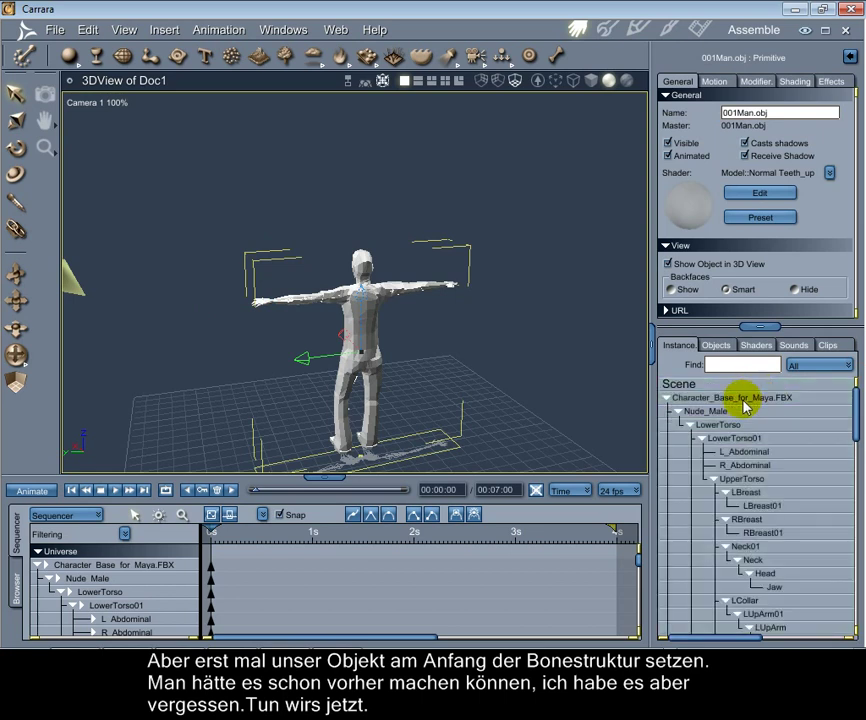
{"action": "mouse_move", "coordinate": [855, 426]}
{"action": "left_mouse_down"}
{"action": "mouse_move", "coordinate": [857, 624]}
{"action": "mouse_move", "coordinate": [858, 410]}
{"action": "left_mouse_up"}
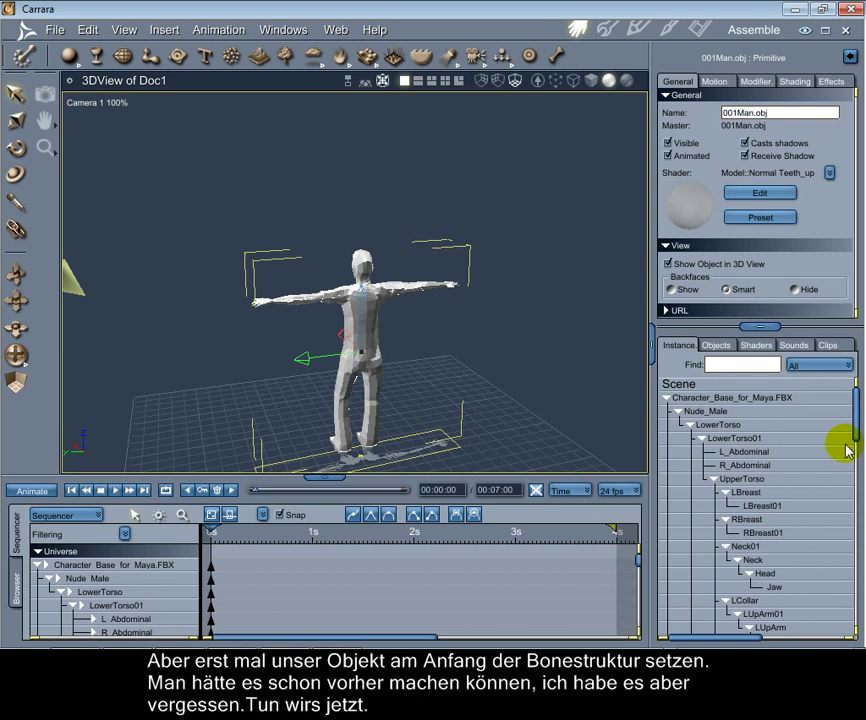
- Select the LowerTorso bone hierarchy together with 001Man.obj and attach the skeleton, leaving the restriction to selected objects off
{"action": "left_click", "coordinate": [717, 424]}
{"action": "left_click_drag", "start_coordinate": [856, 420], "coordinate": [853, 608]}
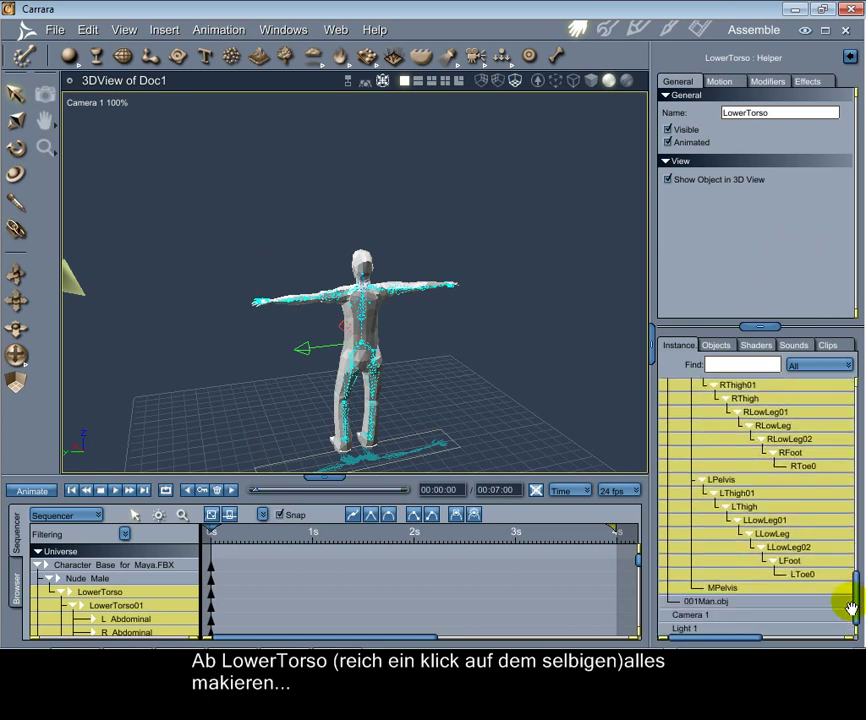
{"action": "left_click", "coordinate": [716, 603], "text": "ctrl"}
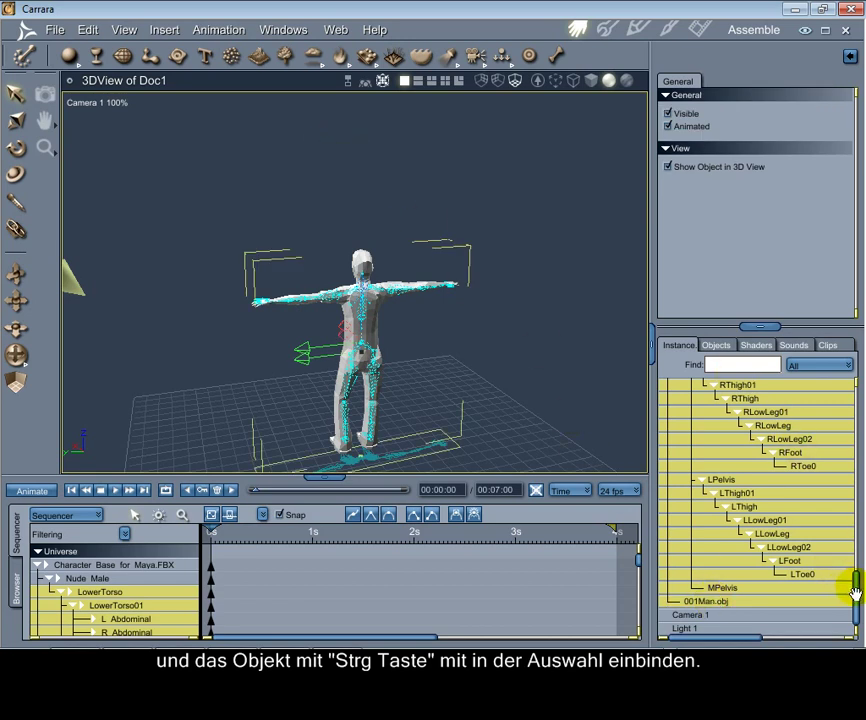
{"action": "left_click_drag", "start_coordinate": [855, 592], "coordinate": [857, 622]}
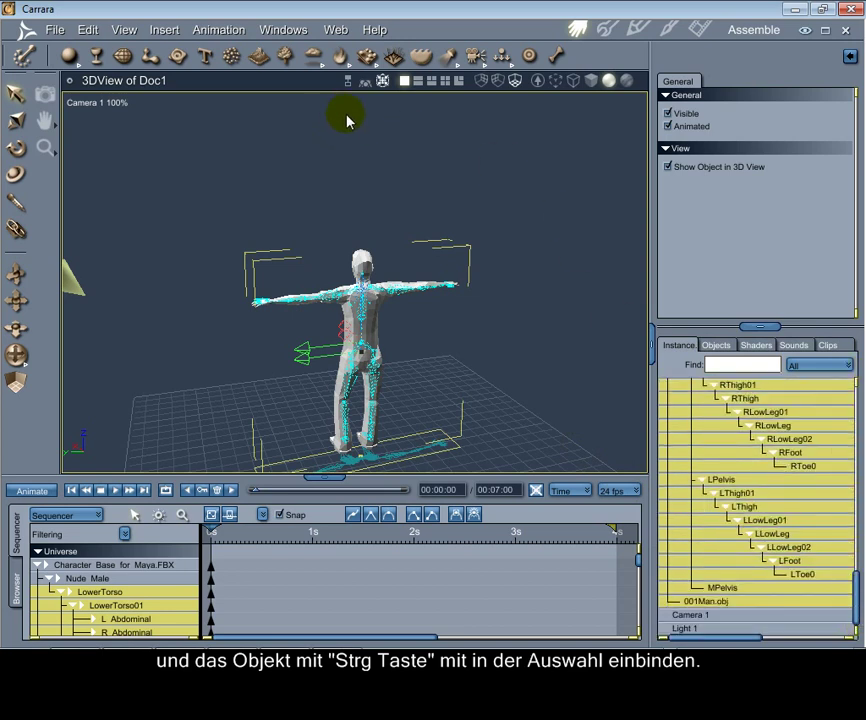
{"action": "left_click", "coordinate": [213, 34]}
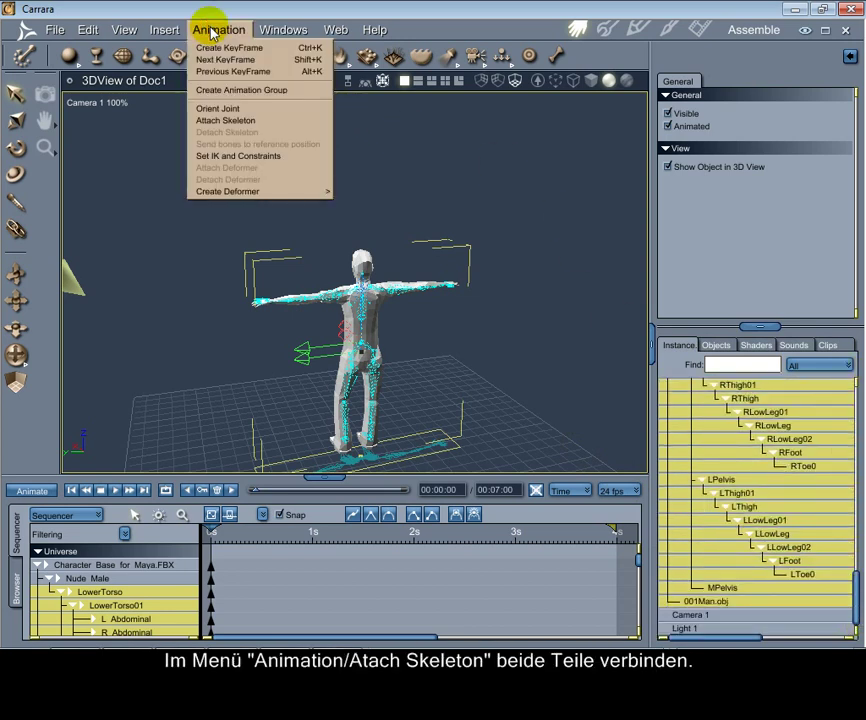
{"action": "left_click", "coordinate": [207, 121]}
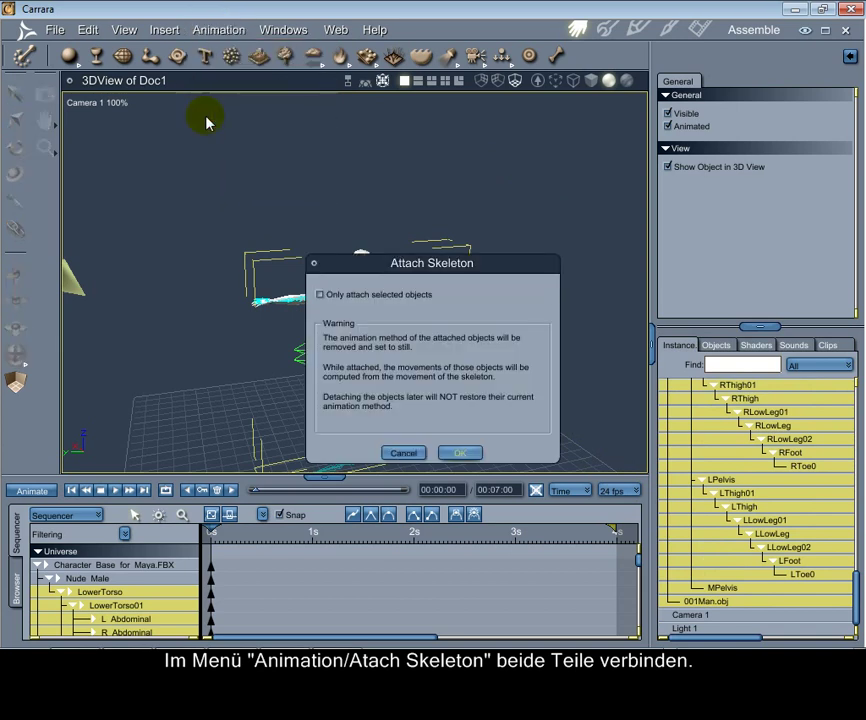
{"action": "left_click", "coordinate": [454, 455]}
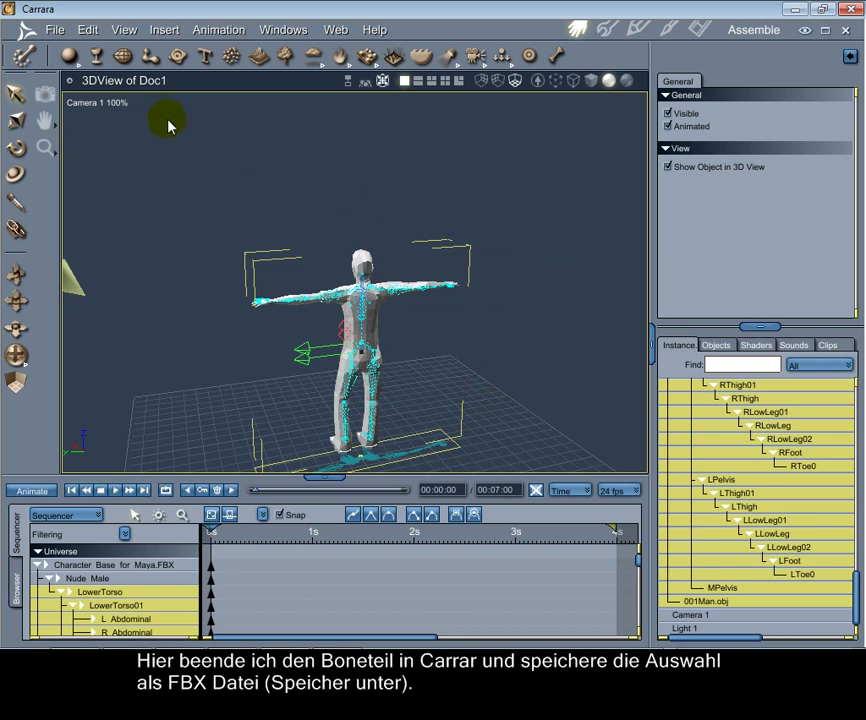
- Save the selected bones and mesh as the Kaydara FBX file "Man aus Carr" in the OBJ-Daten folder, using FBX 6.0 binary
{"action": "left_click", "coordinate": [55, 30]}
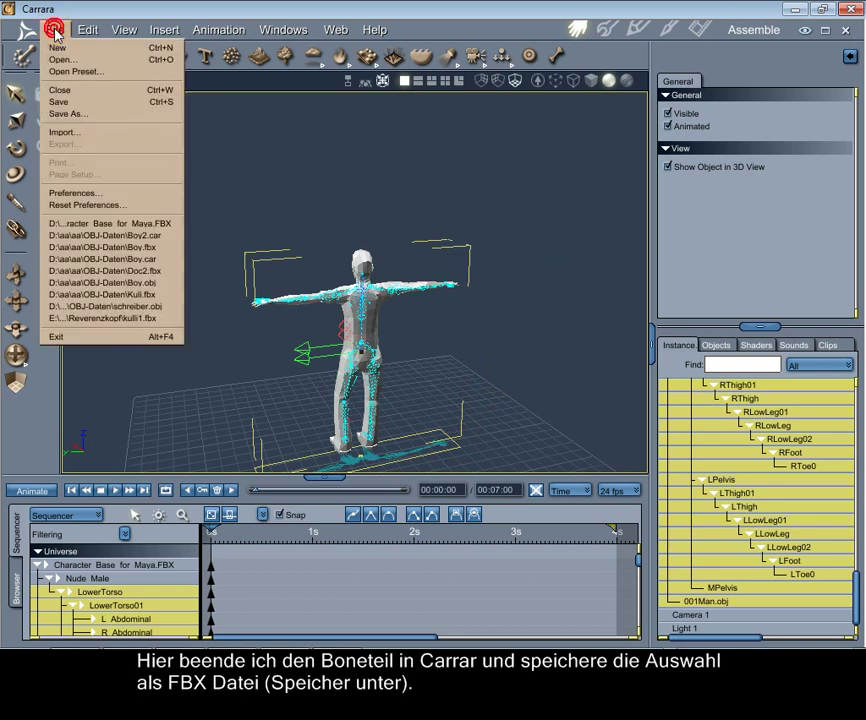
{"action": "left_click", "coordinate": [74, 114]}
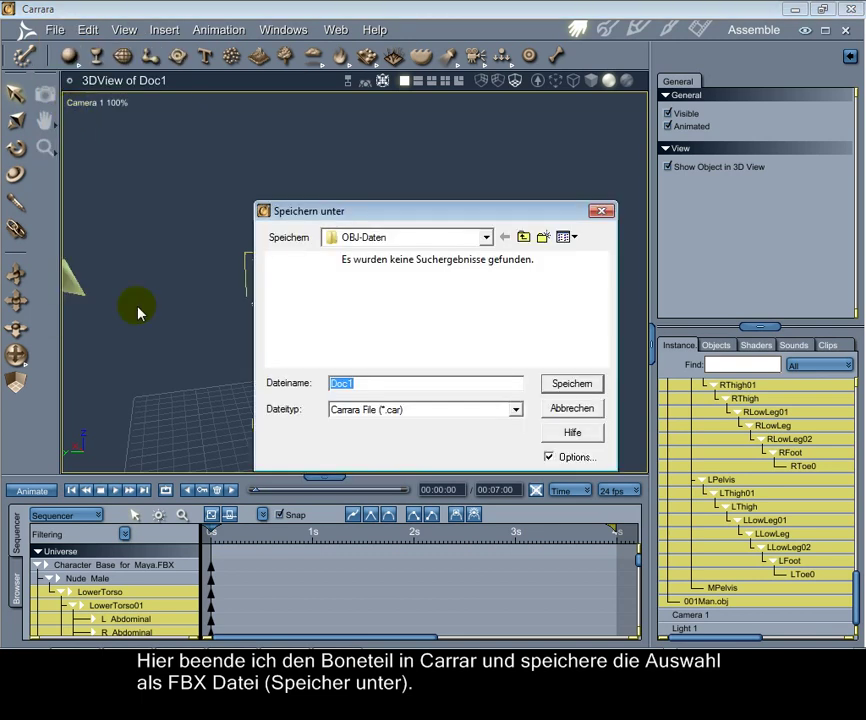
{"action": "left_click", "coordinate": [516, 410]}
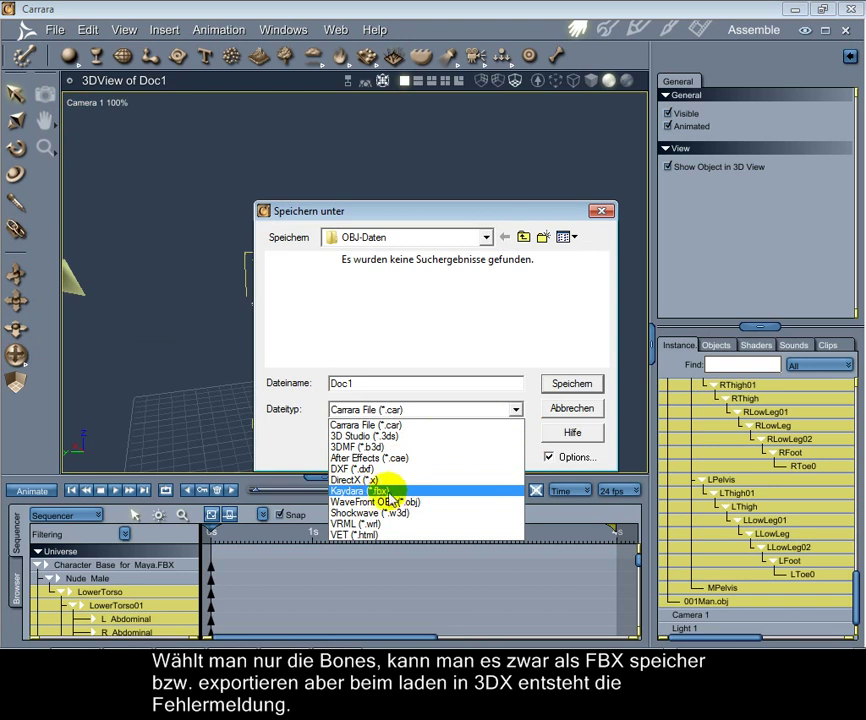
{"action": "left_click", "coordinate": [367, 492]}
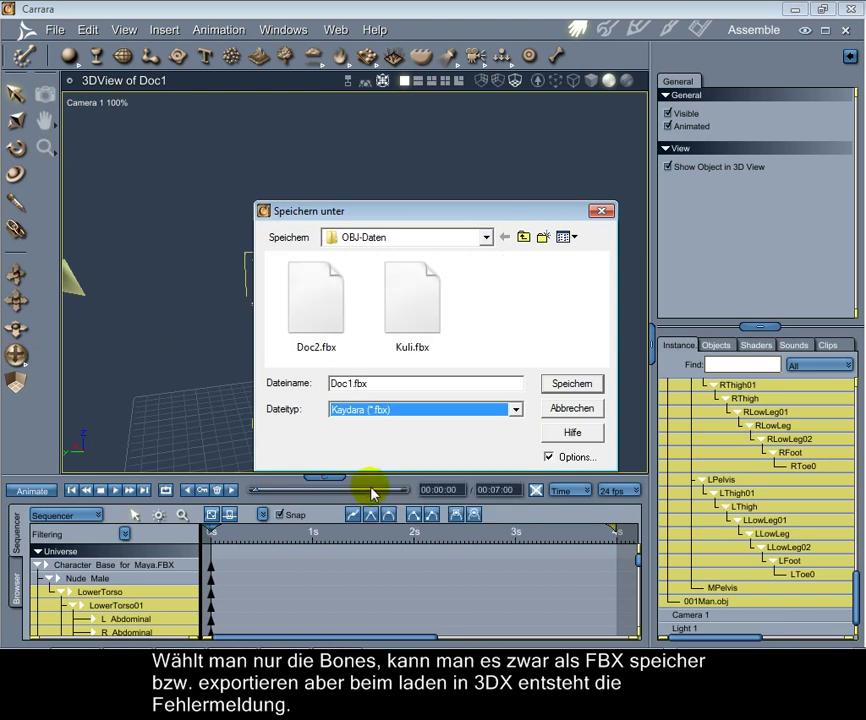
{"action": "left_click", "coordinate": [380, 384]}
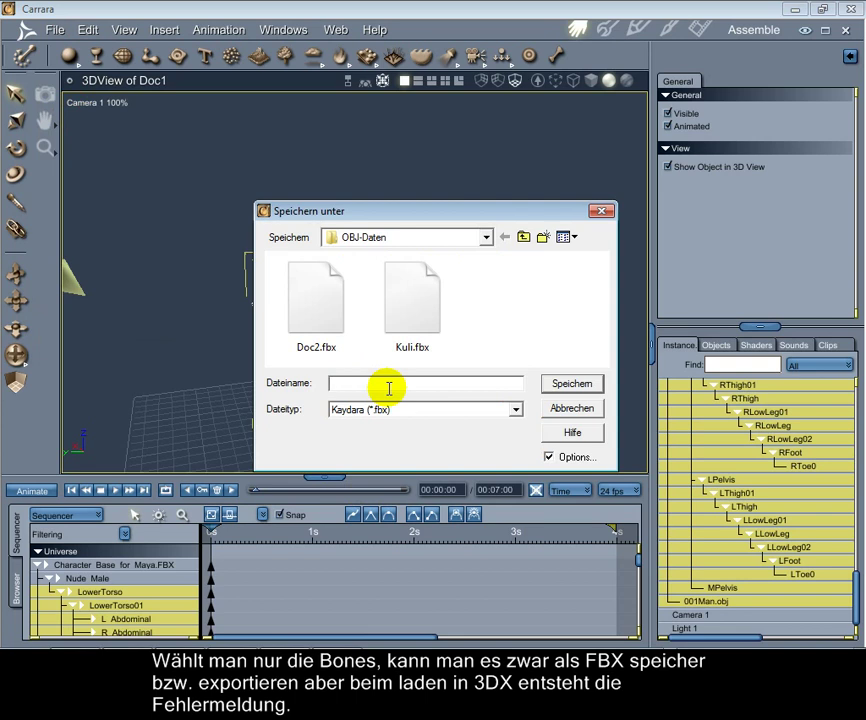
{"action": "type", "text": "M"}
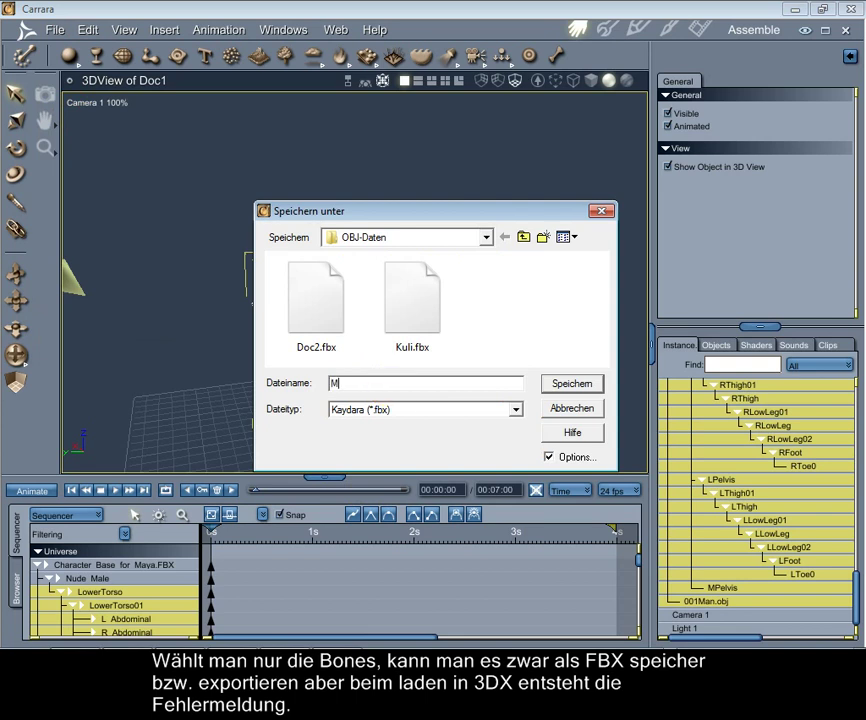
{"action": "type", "text": "an aus Carr"}
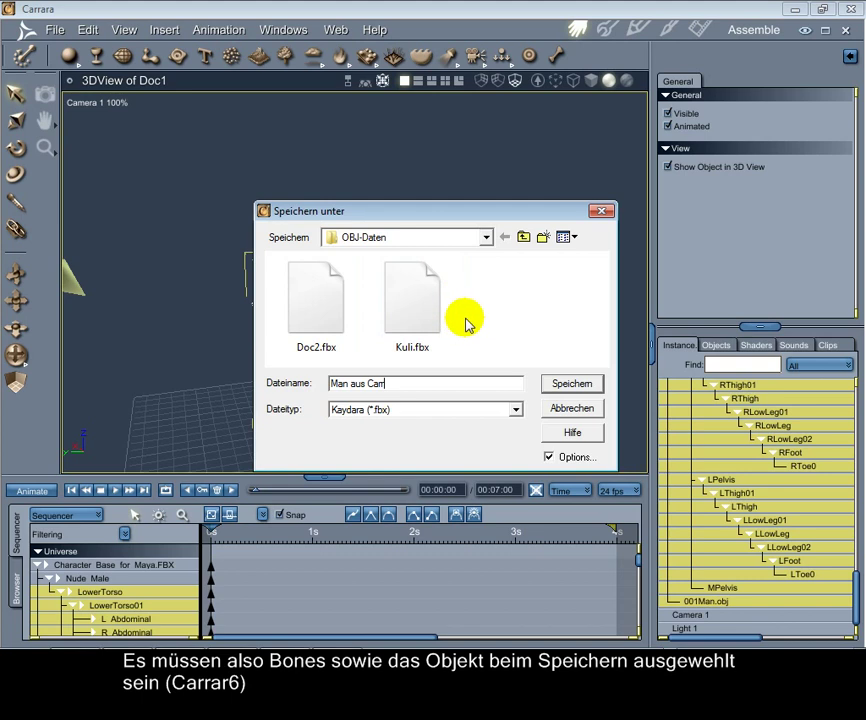
{"action": "left_click", "coordinate": [523, 237]}
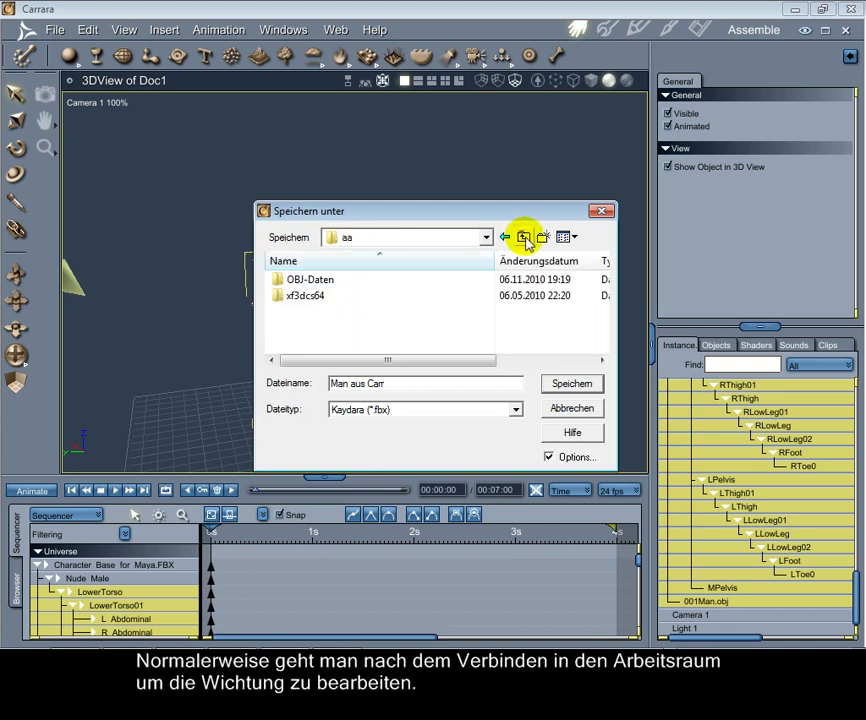
{"action": "double_click", "coordinate": [343, 283]}
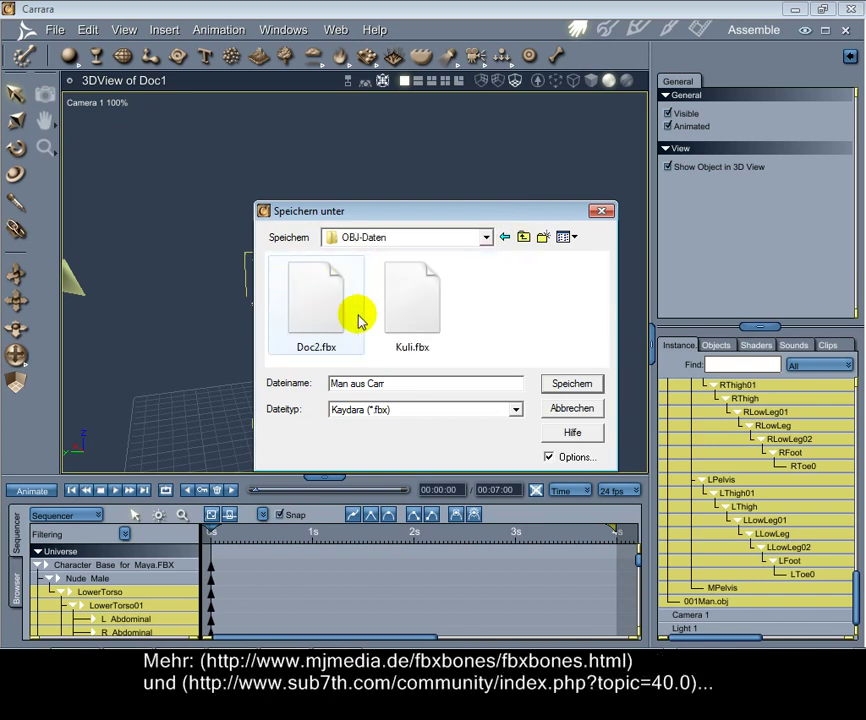
{"action": "left_click", "coordinate": [568, 385]}
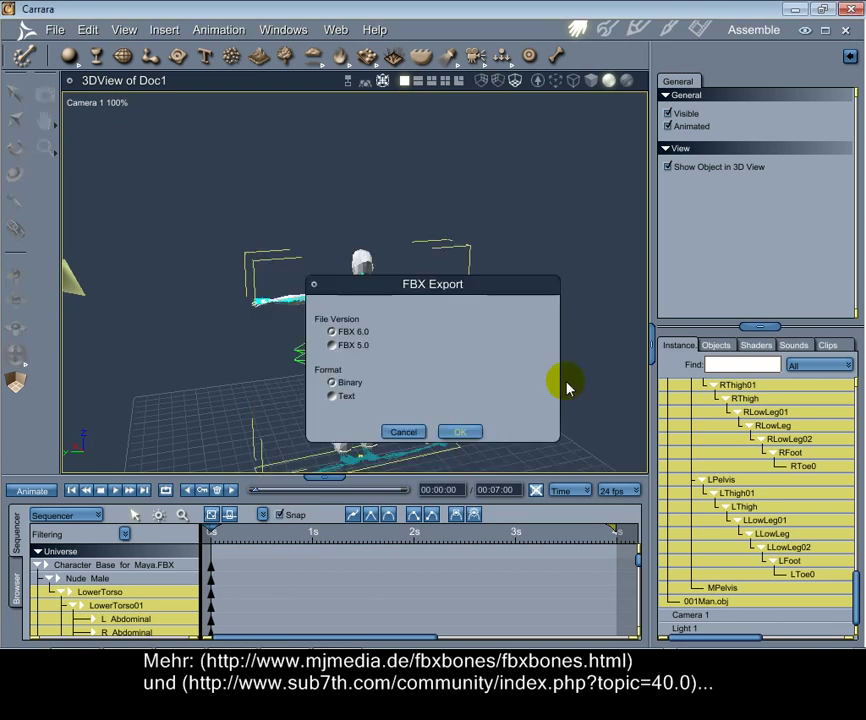
{"action": "left_click", "coordinate": [460, 433]}
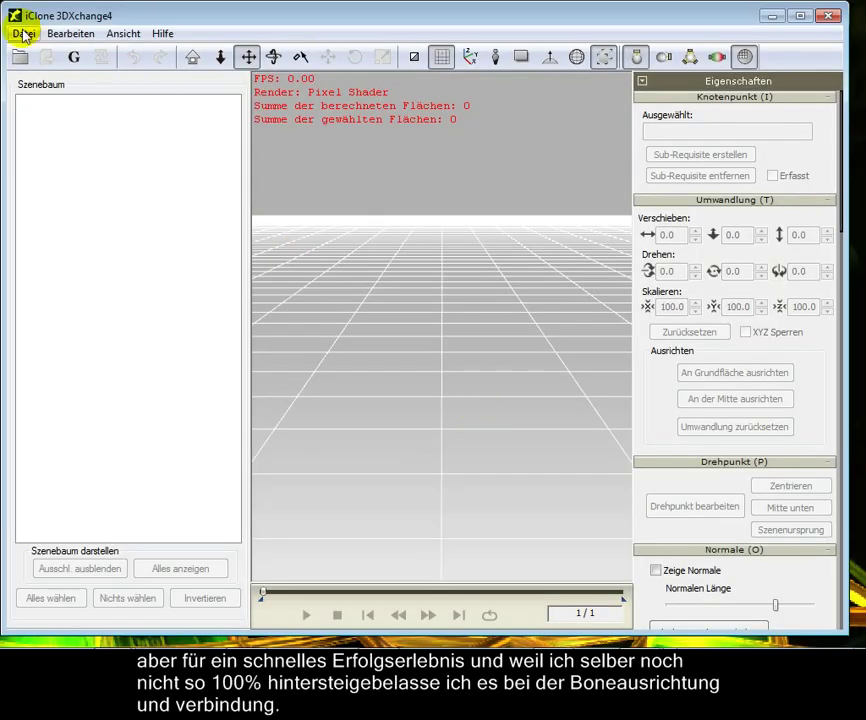
- Switch to iClone 3DXchange4 and import Man aus Carr.fbx with the Default preset, animation import and curve smoothing on
{"action": "left_click", "coordinate": [24, 34]}
{"action": "left_click", "coordinate": [35, 54]}
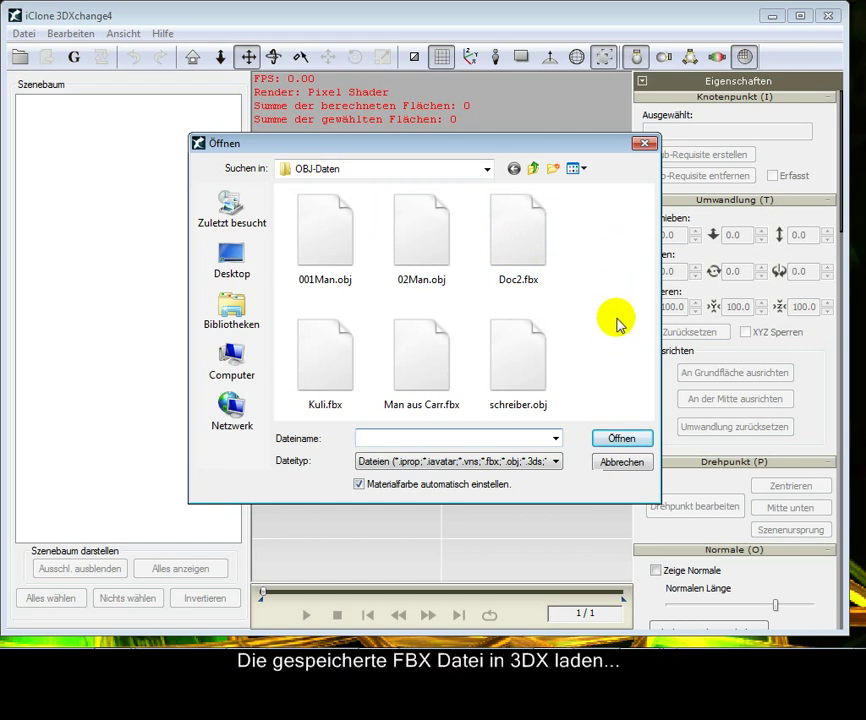
{"action": "left_click", "coordinate": [421, 357]}
{"action": "left_click", "coordinate": [614, 440]}
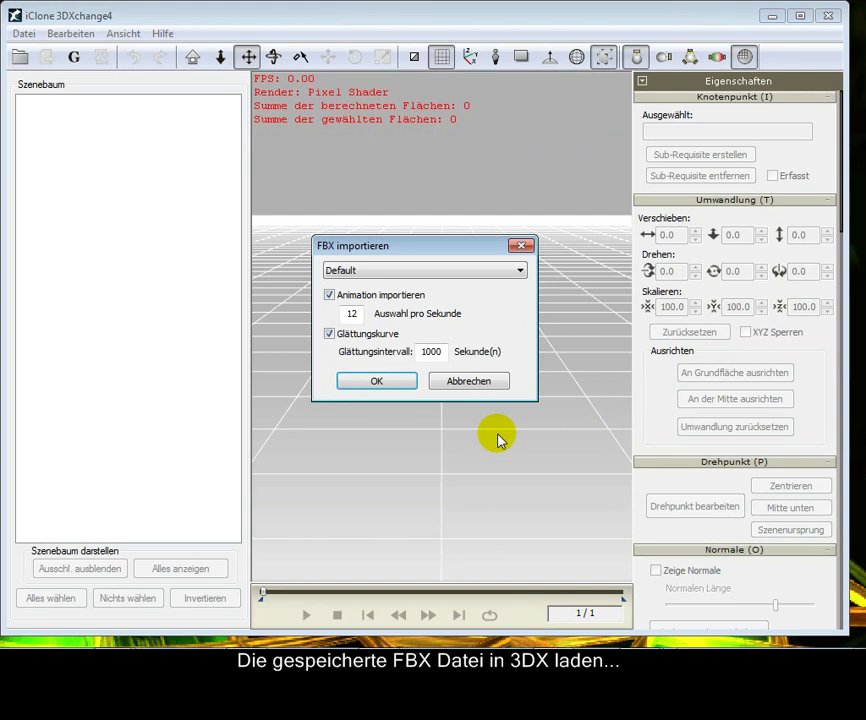
{"action": "left_click", "coordinate": [357, 378]}
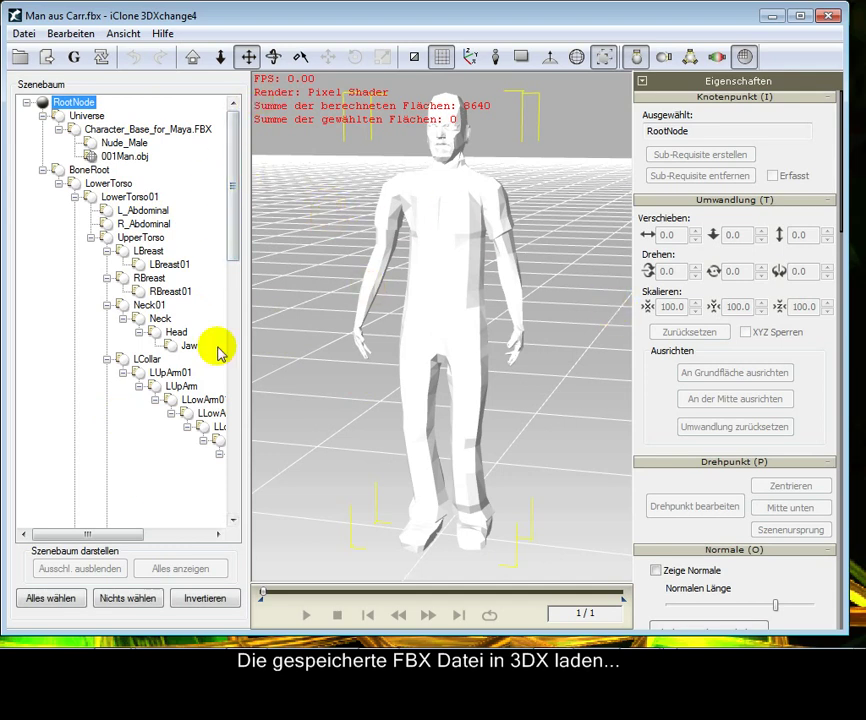
- Auto-smooth the normals of all scene nodes at 45 with vertex welding enabled
{"action": "left_click", "coordinate": [50, 598]}
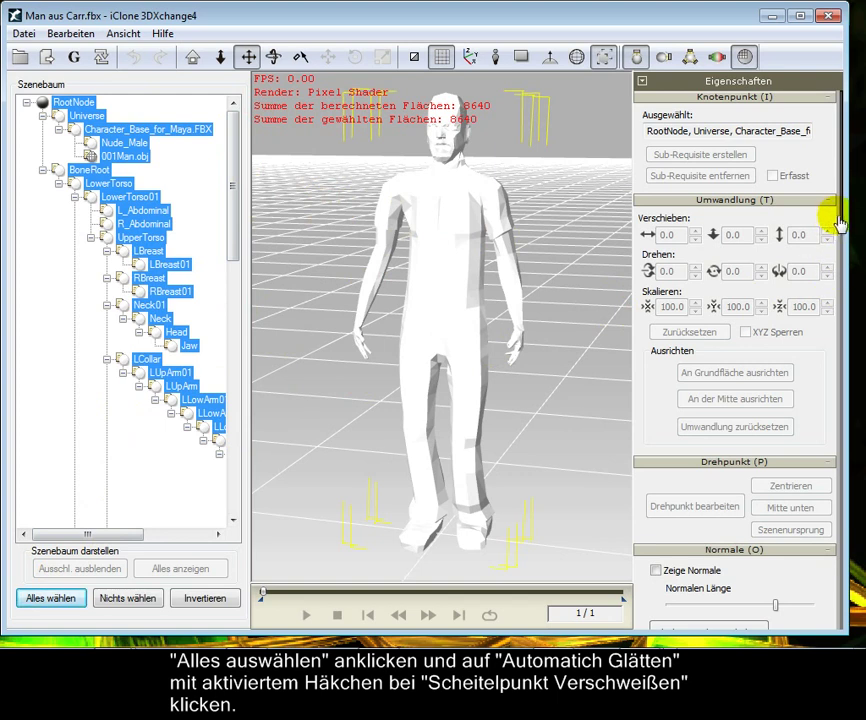
{"action": "left_click_drag", "start_coordinate": [838, 218], "coordinate": [824, 295]}
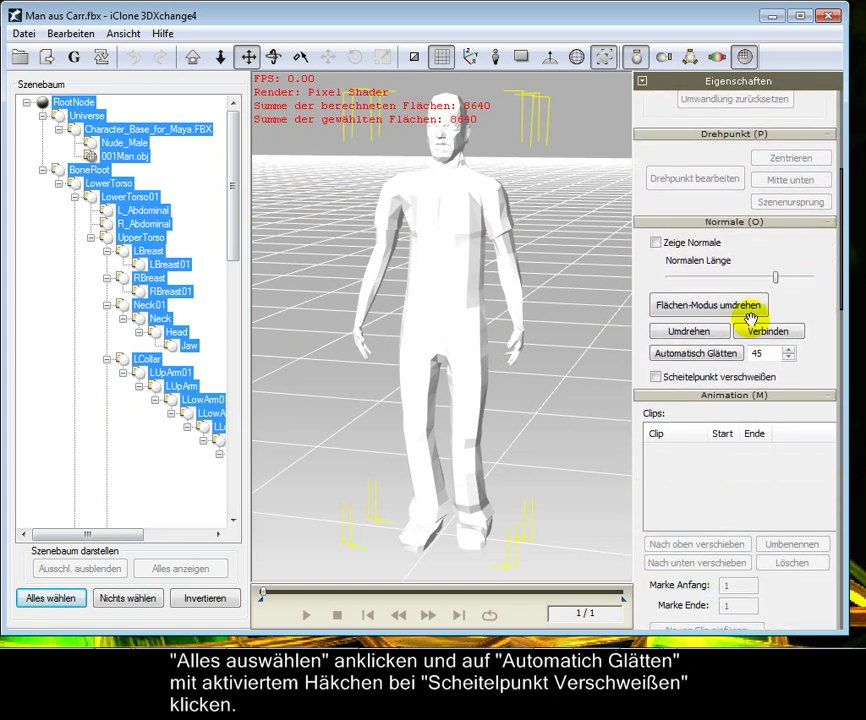
{"action": "left_click", "coordinate": [703, 356]}
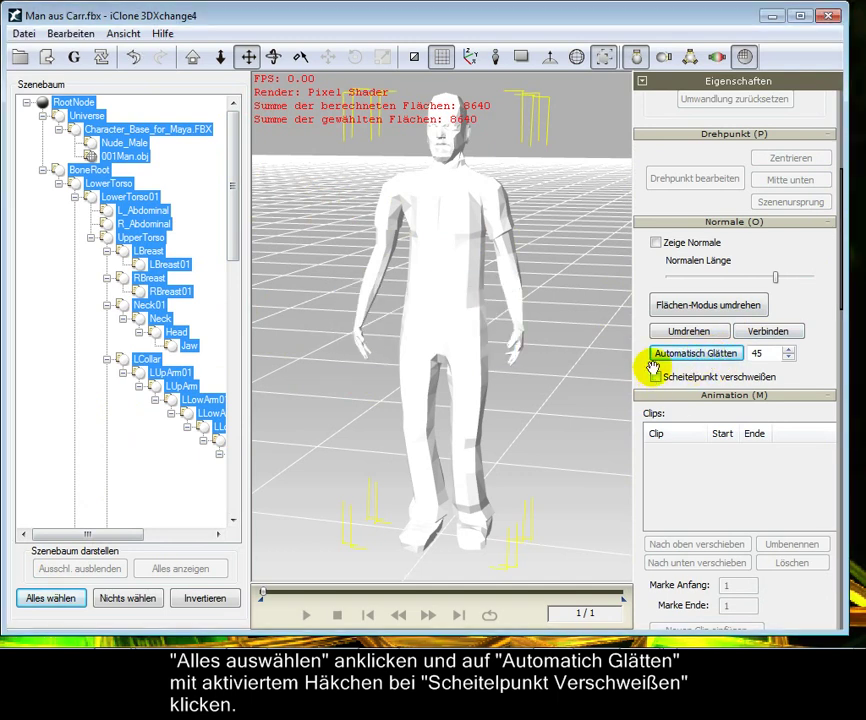
{"action": "left_click", "coordinate": [674, 354]}
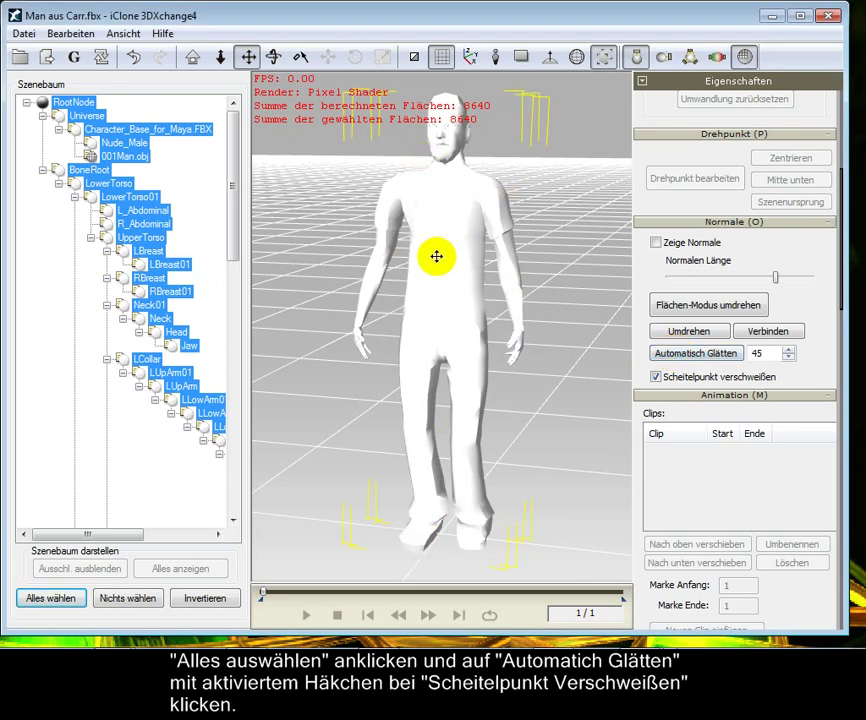
- Load the 02ManMN1 image from the OBJ-Daten folder as the man's diffuse texture and inspect the textured model
{"action": "left_click_drag", "start_coordinate": [838, 292], "coordinate": [836, 483]}
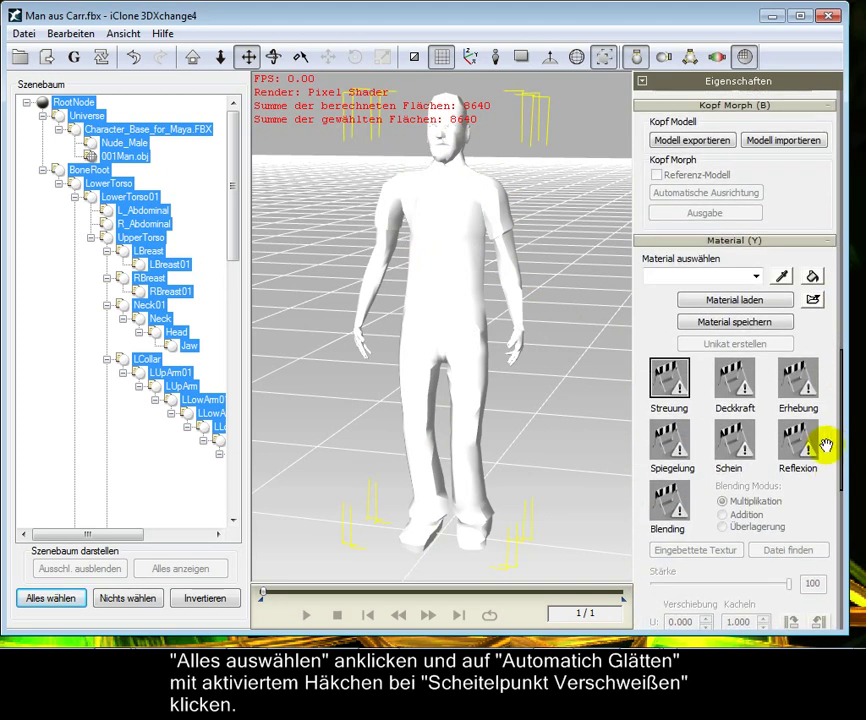
{"action": "left_click", "coordinate": [674, 383]}
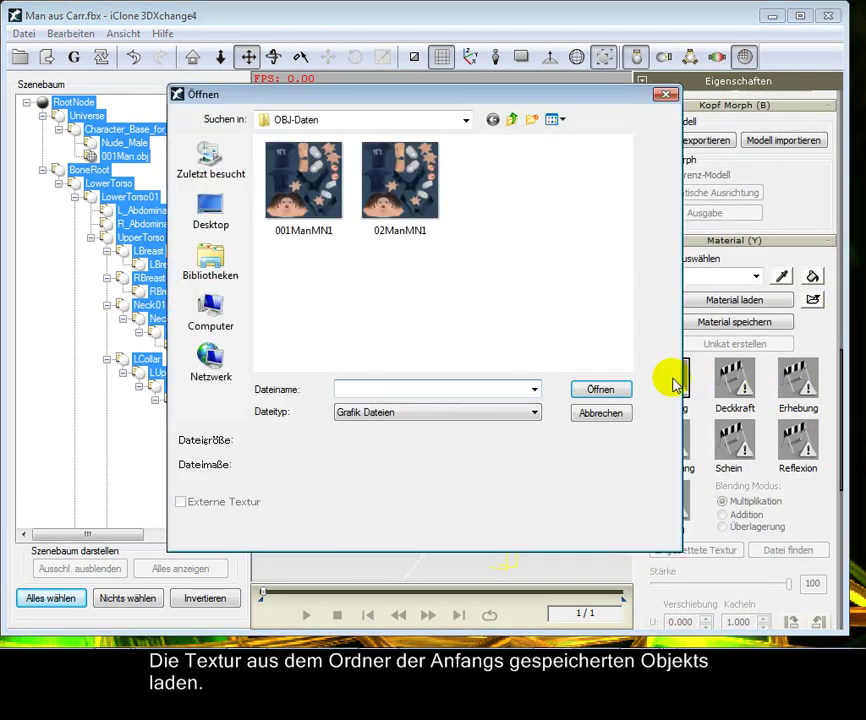
{"action": "double_click", "coordinate": [404, 195]}
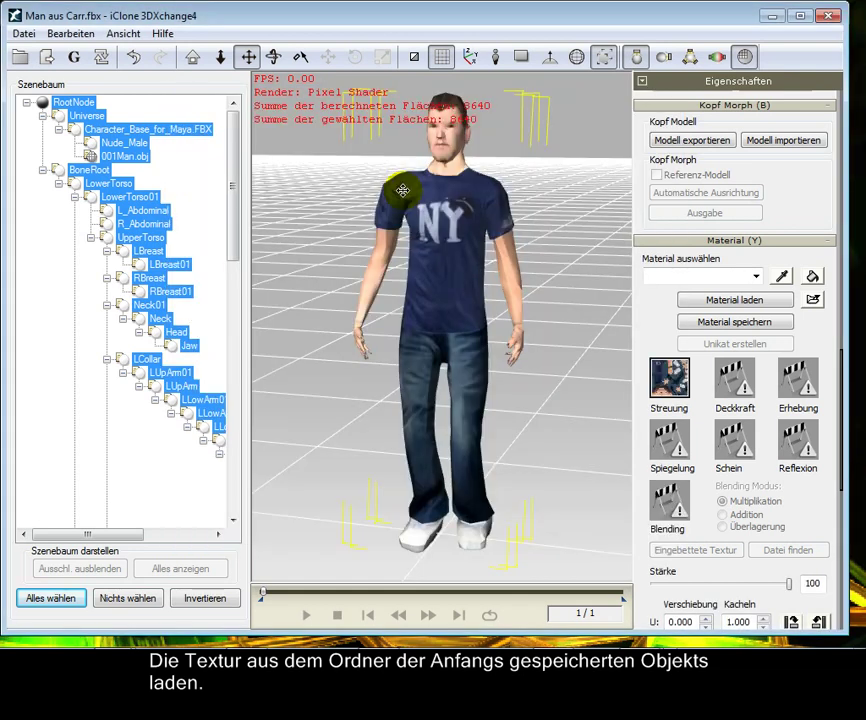
{"action": "left_click", "coordinate": [275, 58]}
{"action": "left_click_drag", "start_coordinate": [424, 278], "coordinate": [535, 315]}
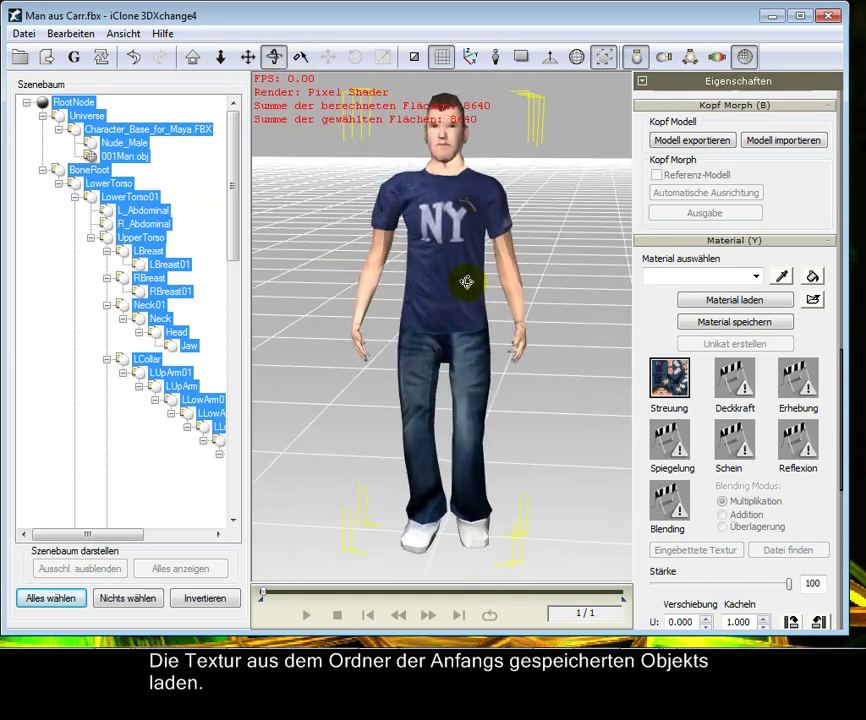
- Export the textured character as iClone 4 content "Man aus Carr" to D:\aa, geometry only, with 2048x2048 maximum texture size
{"action": "left_click", "coordinate": [21, 33]}
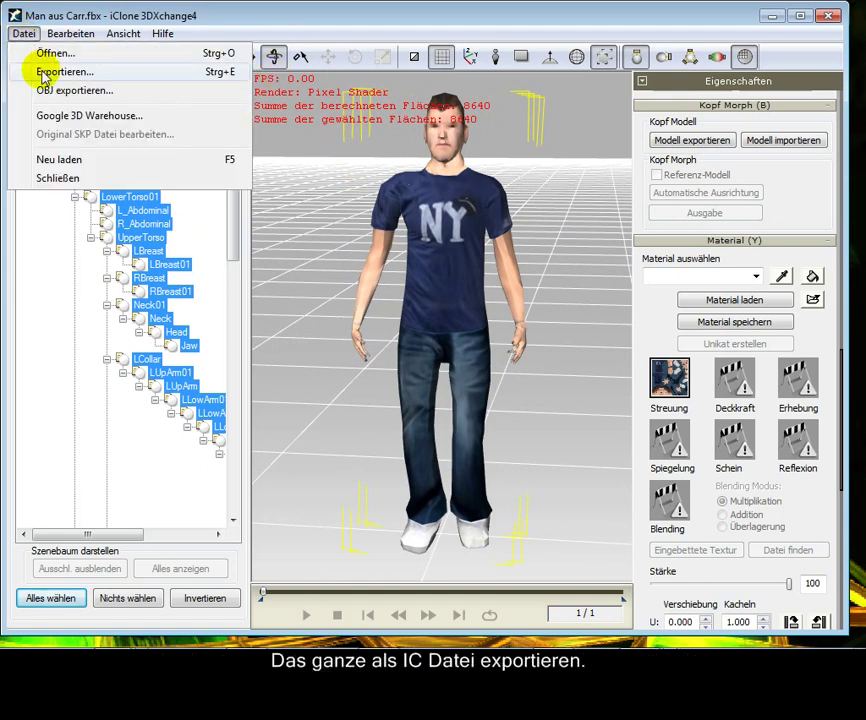
{"action": "left_click", "coordinate": [43, 74]}
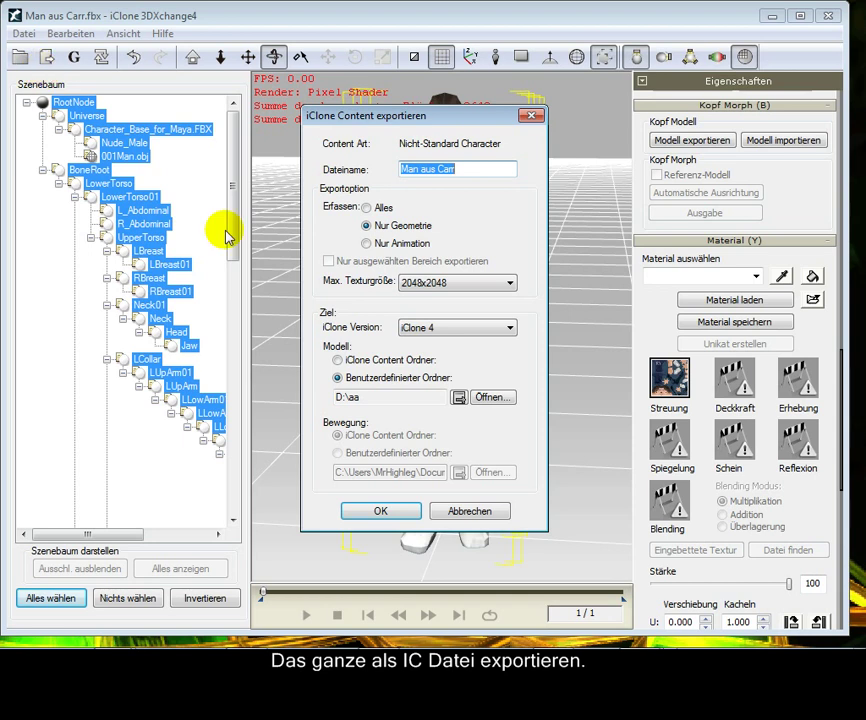
{"action": "left_click", "coordinate": [367, 511]}
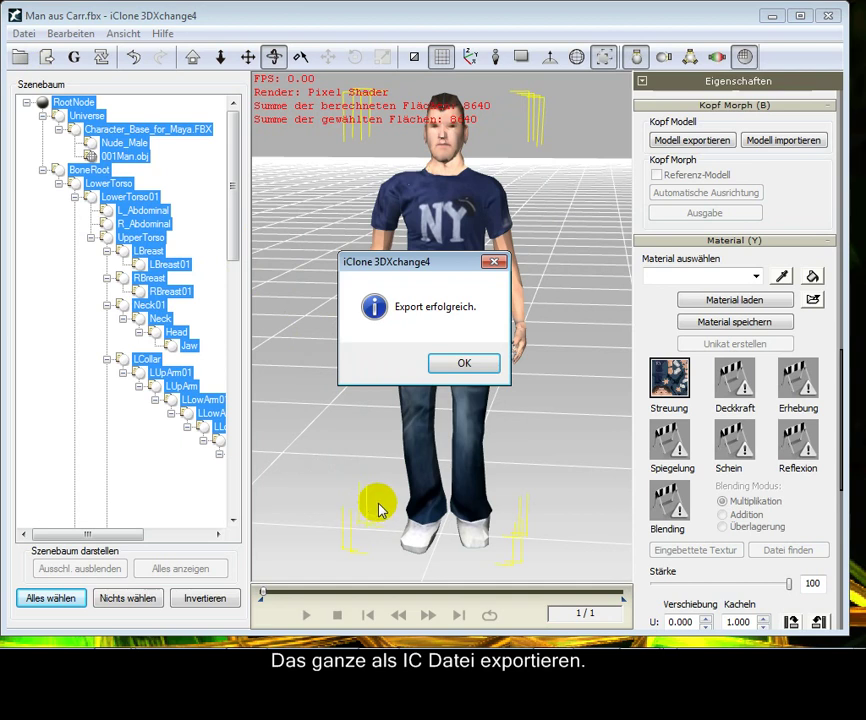
{"action": "left_click", "coordinate": [481, 363]}
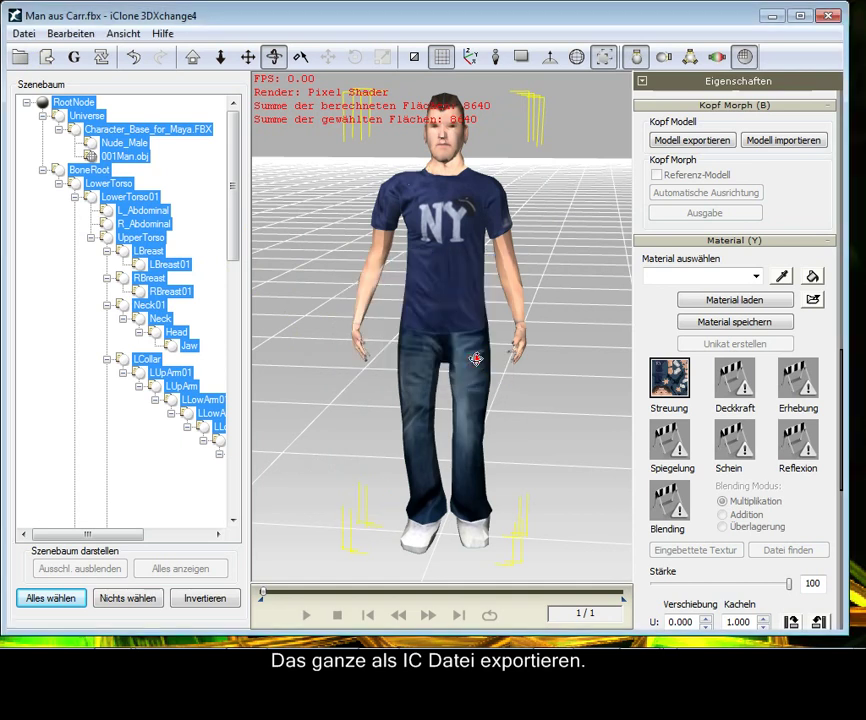
- Switch to iClone 4 PRO and import the Man aus Carr avatar from the D:\aa folder
{"action": "left_click", "coordinate": [775, 17]}
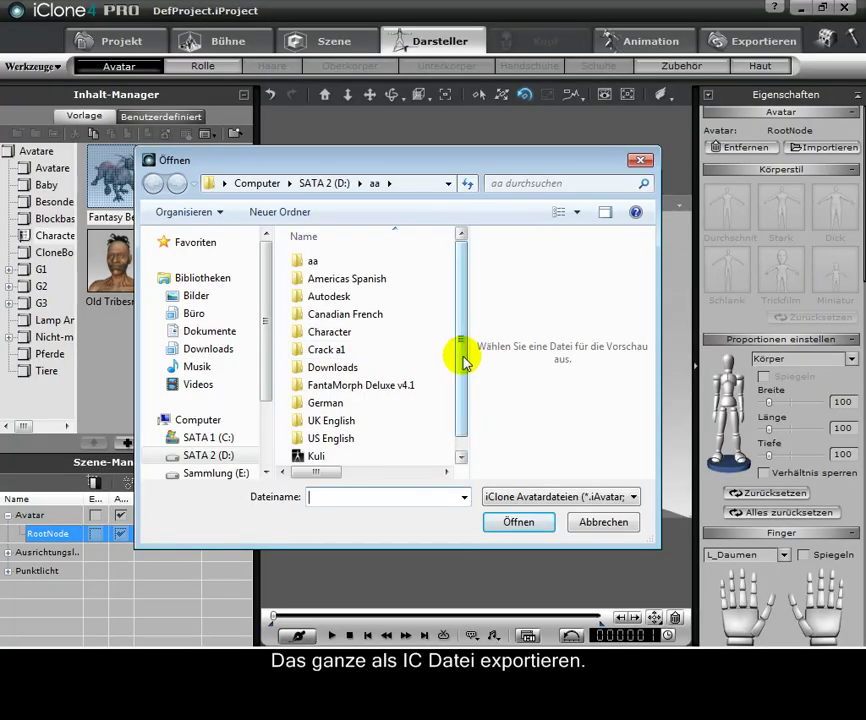
{"action": "left_click_drag", "start_coordinate": [463, 362], "coordinate": [464, 381]}
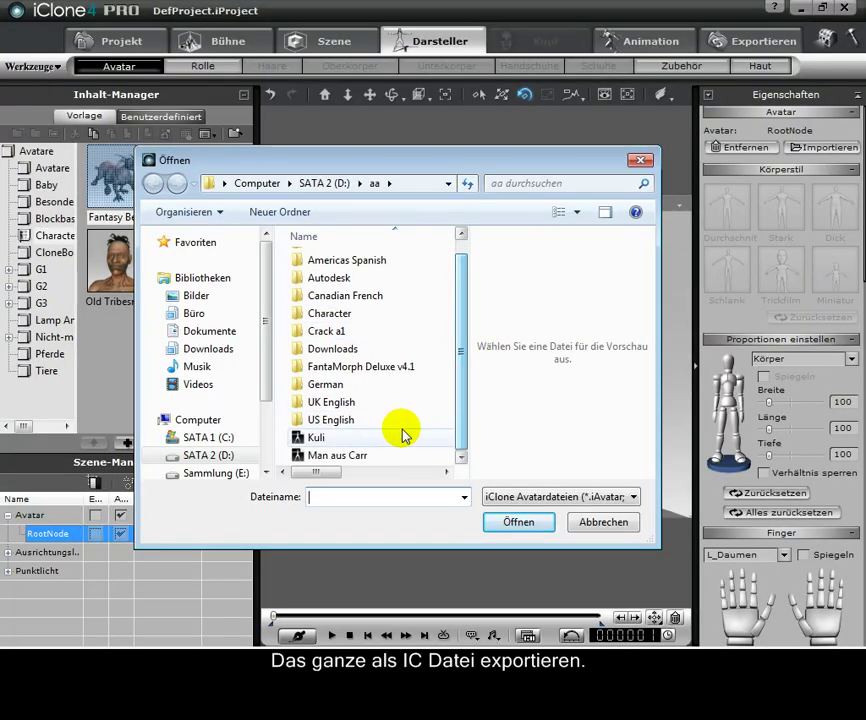
{"action": "left_click", "coordinate": [366, 457]}
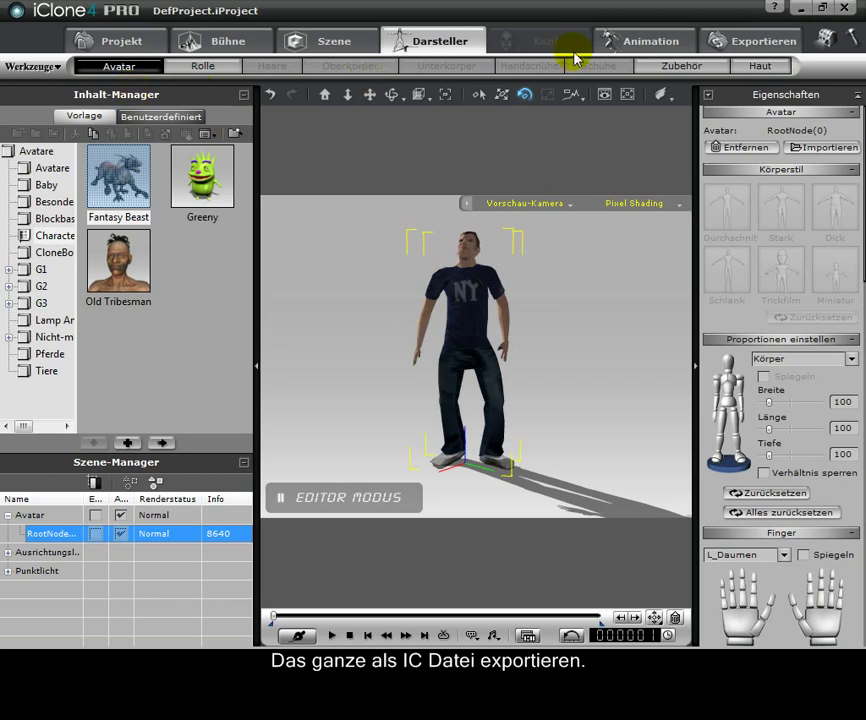
- Apply the Cheer motion template to the imported avatar, watch it play and stop playback
{"action": "left_click", "coordinate": [623, 39]}
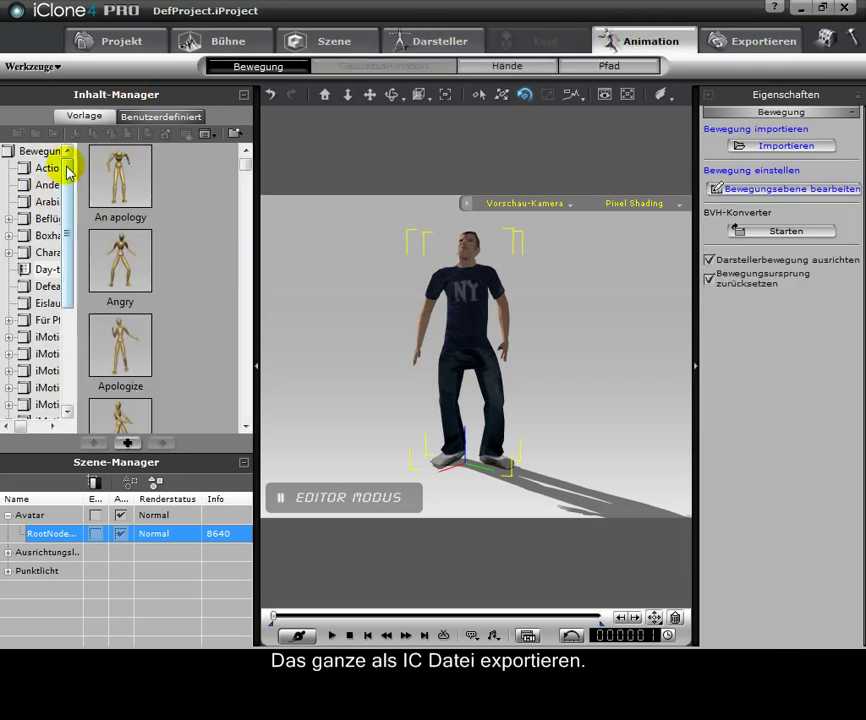
{"action": "mouse_move", "coordinate": [242, 170]}
{"action": "left_mouse_down"}
{"action": "mouse_move", "coordinate": [240, 163]}
{"action": "mouse_move", "coordinate": [242, 188]}
{"action": "left_mouse_up"}
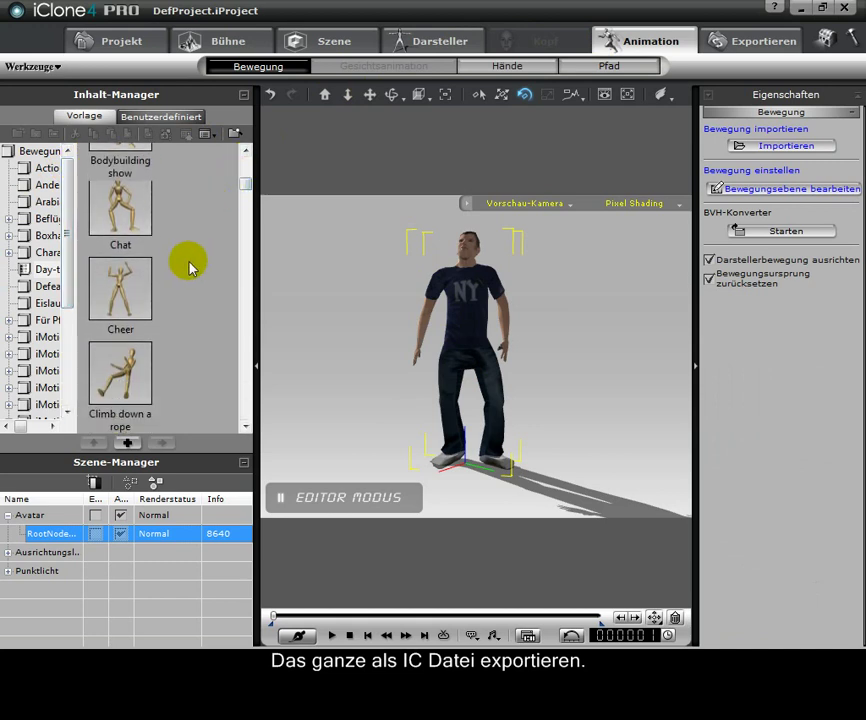
{"action": "double_click", "coordinate": [122, 298]}
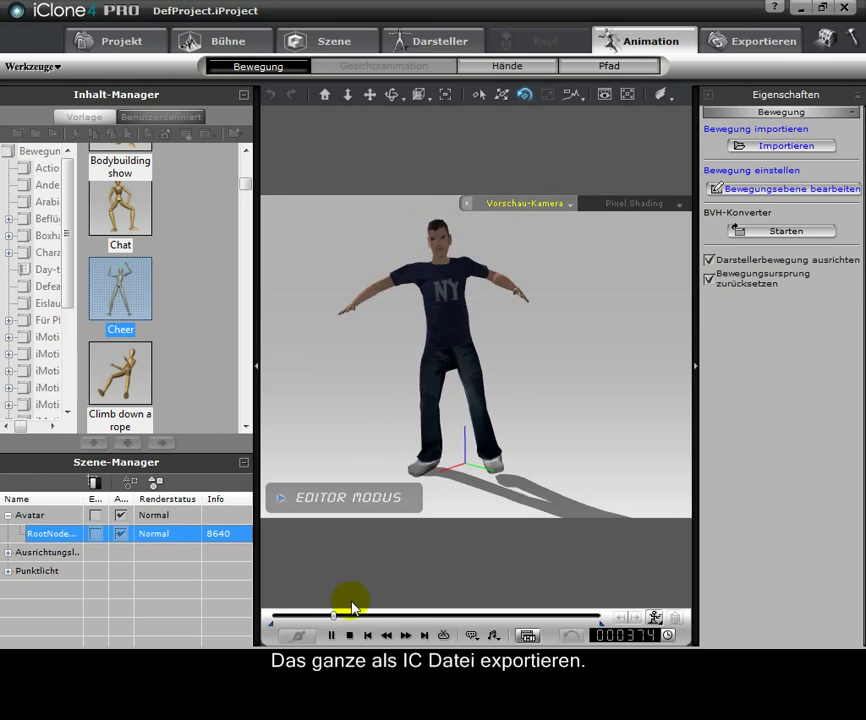
{"action": "left_click", "coordinate": [349, 635]}
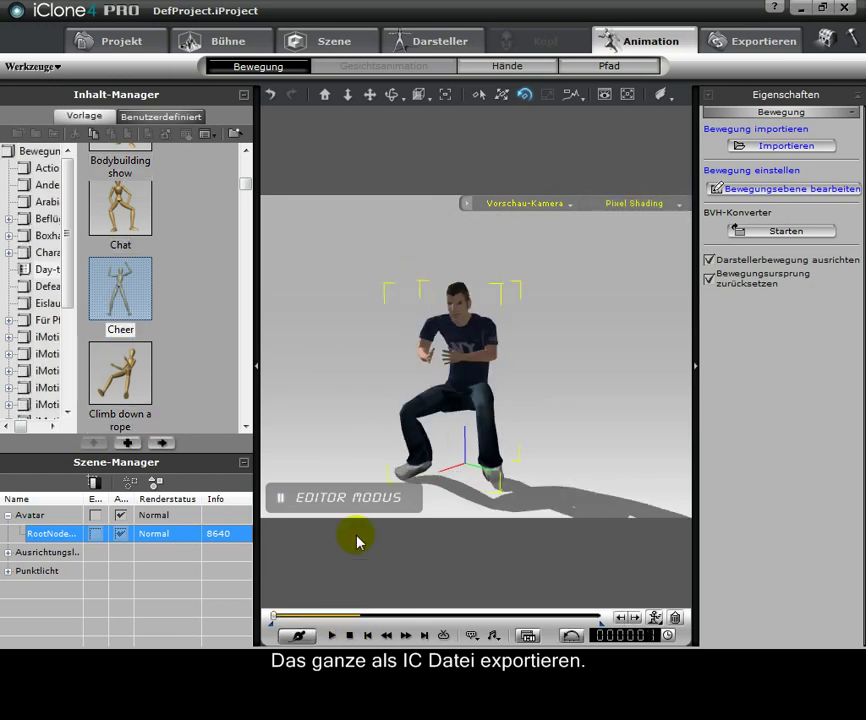
- Attach the Football Helmet accessory from the template library to the avatar's head
{"action": "left_click", "coordinate": [406, 44]}
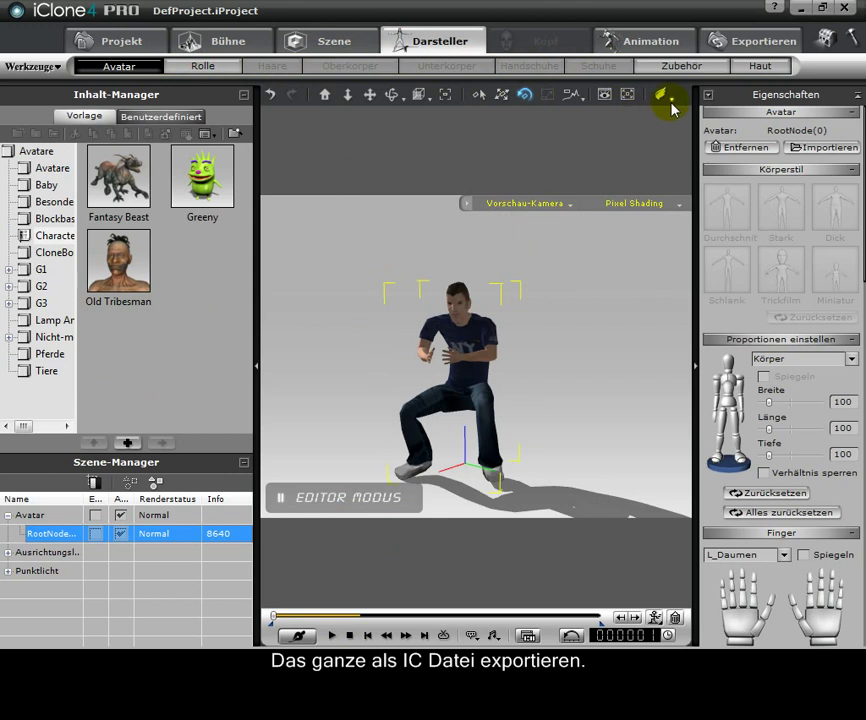
{"action": "left_click", "coordinate": [670, 67]}
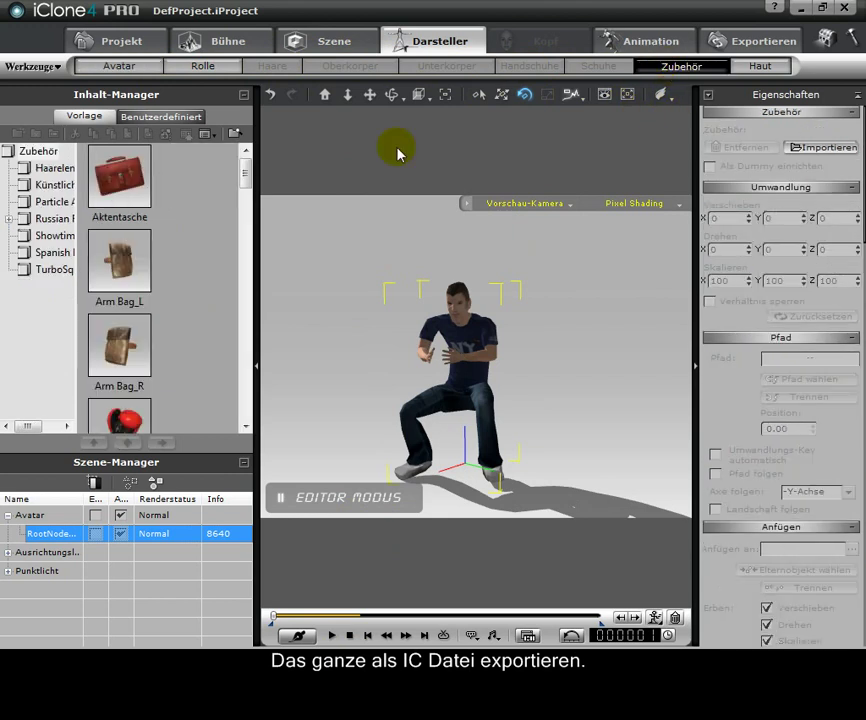
{"action": "left_click_drag", "start_coordinate": [245, 178], "coordinate": [243, 284]}
{"action": "left_click", "coordinate": [113, 342]}
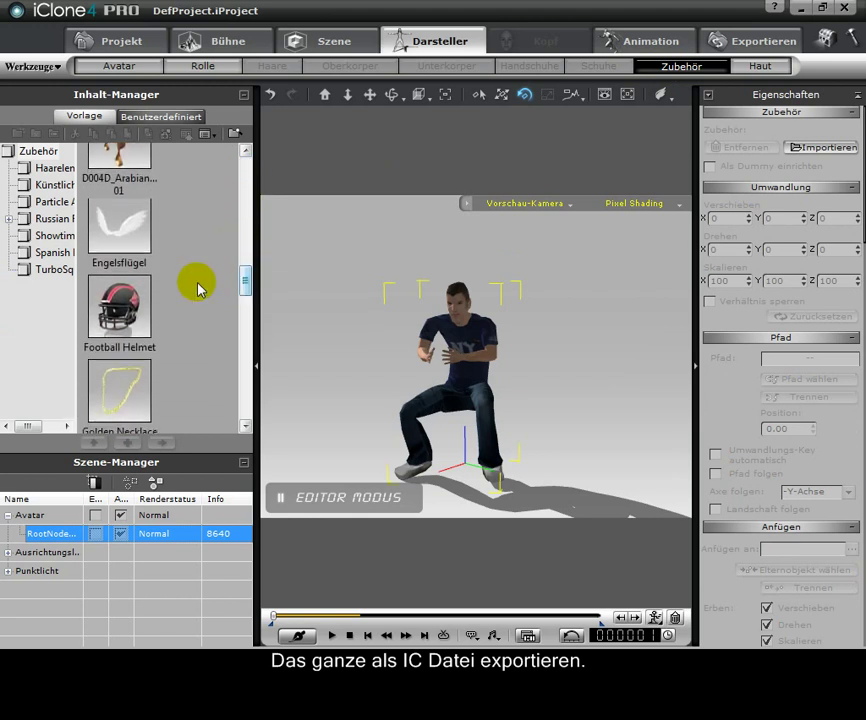
{"action": "double_click", "coordinate": [119, 318]}
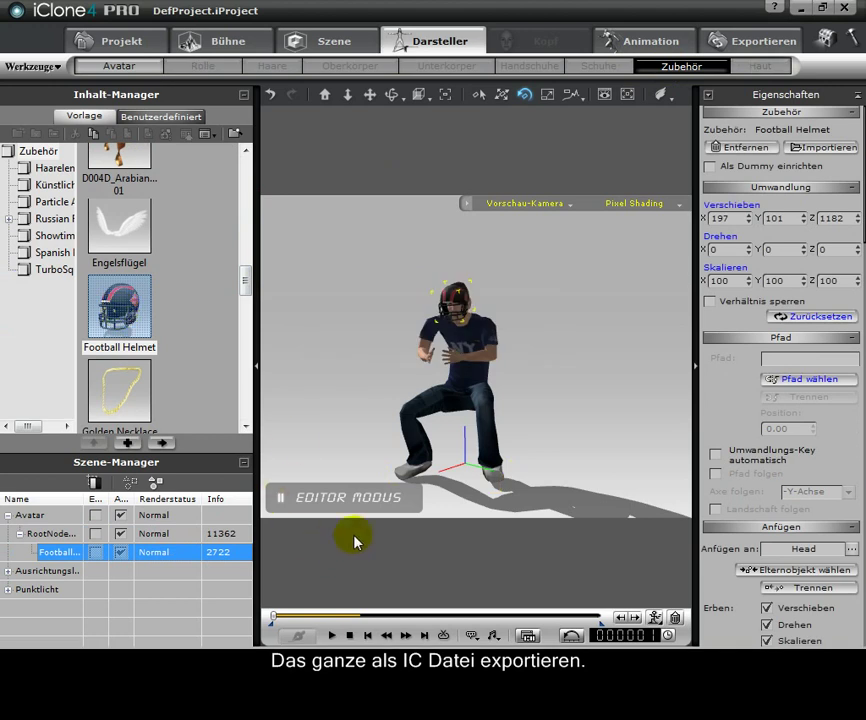
- Rotate the helmet to 355 about Z and scale it uniformly to 117 with the ratio locked
{"action": "mouse_move", "coordinate": [483, 363]}
{"action": "left_mouse_down"}
{"action": "mouse_move", "coordinate": [373, 354]}
{"action": "mouse_move", "coordinate": [410, 363]}
{"action": "mouse_move", "coordinate": [479, 352]}
{"action": "left_mouse_up"}
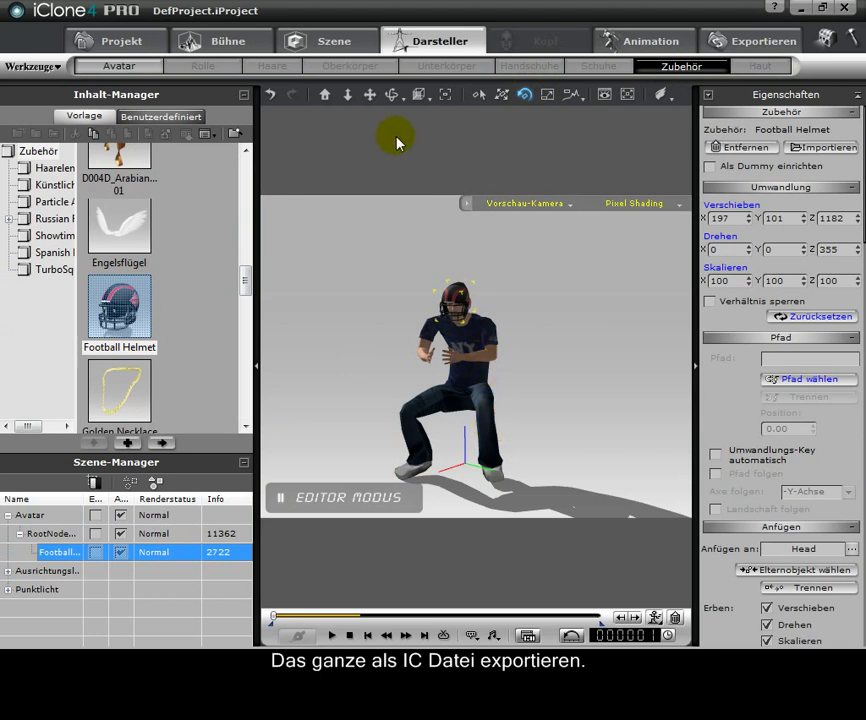
{"action": "left_click_drag", "start_coordinate": [593, 400], "coordinate": [262, 359]}
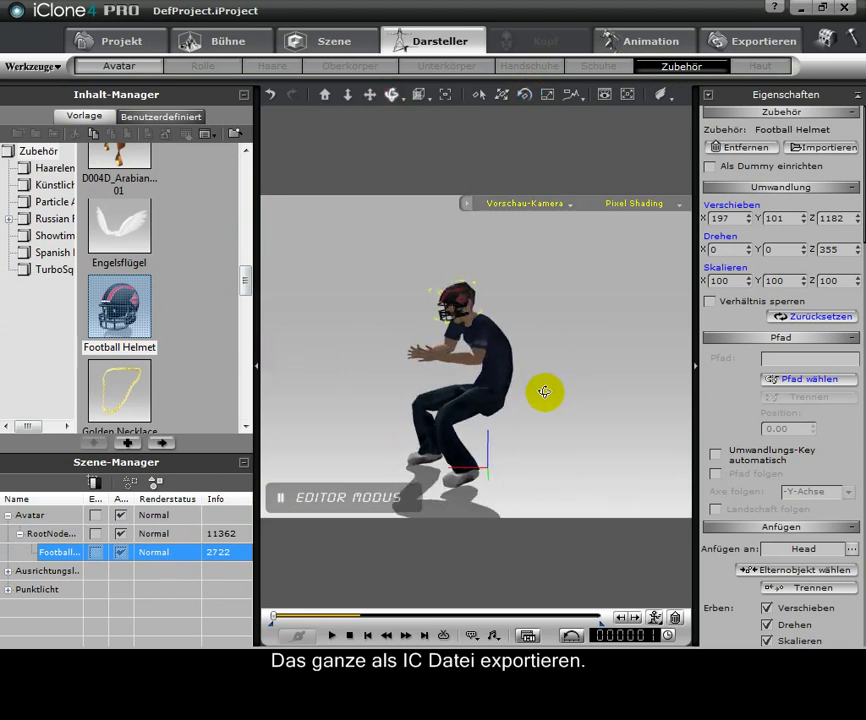
{"action": "left_click_drag", "start_coordinate": [547, 392], "coordinate": [363, 398]}
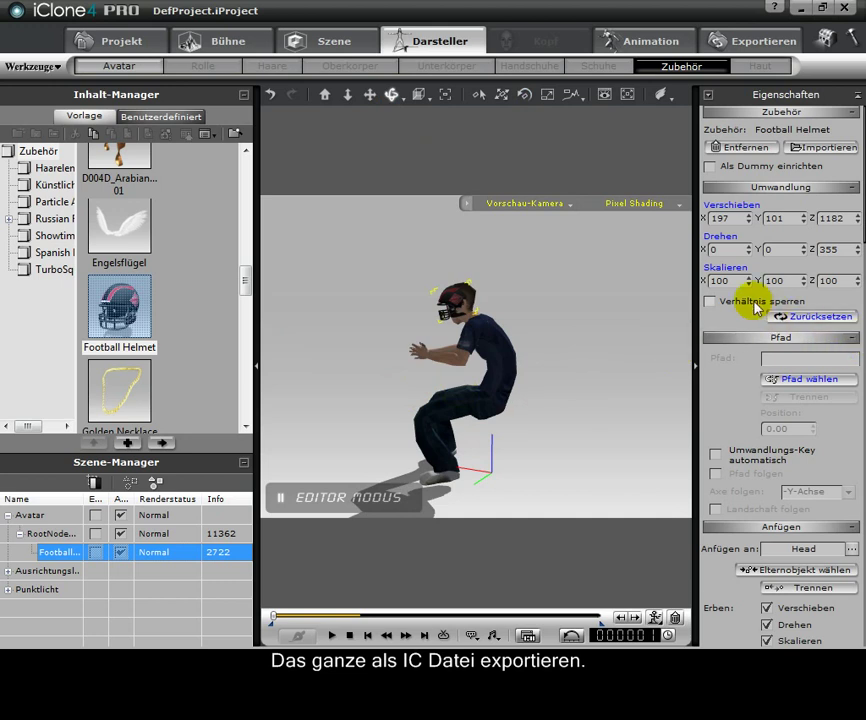
{"action": "left_click", "coordinate": [710, 300]}
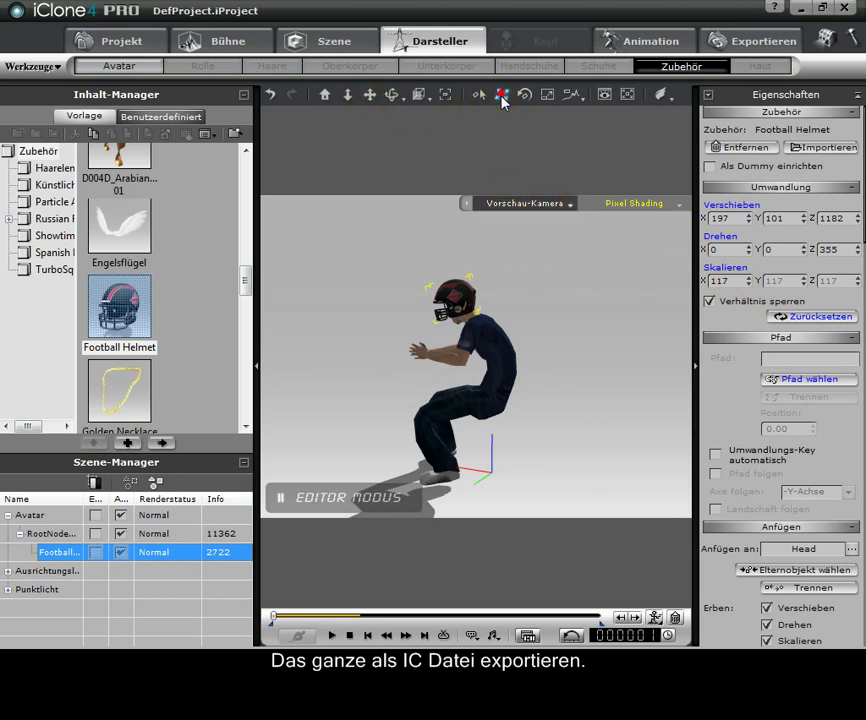
- Move the helmet over the avatar's head to X 177, Y 91, Z 1182, checking the fit from the front and side
{"action": "left_click", "coordinate": [502, 95]}
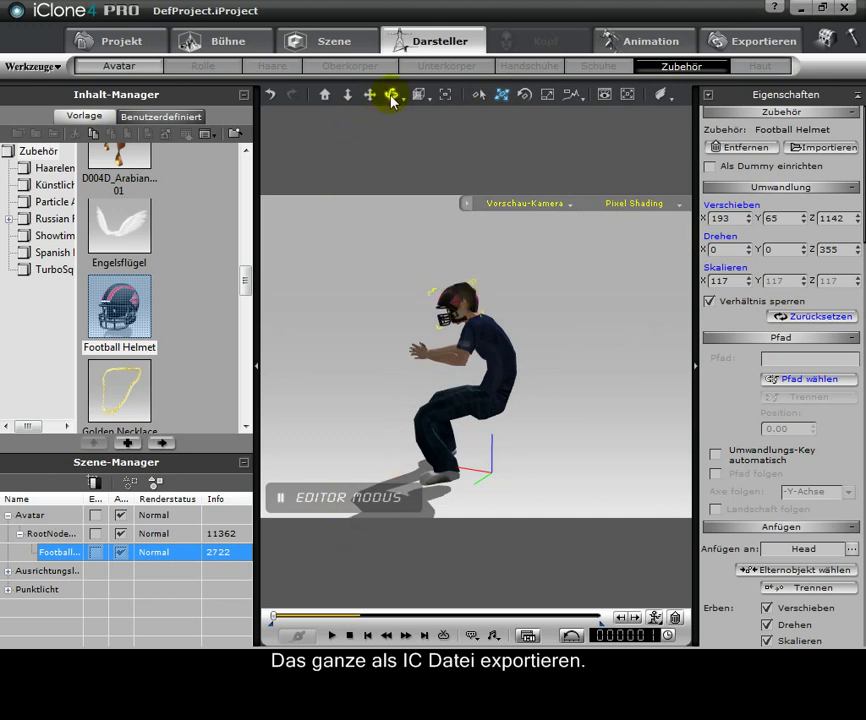
{"action": "left_click_drag", "start_coordinate": [322, 294], "coordinate": [758, 339]}
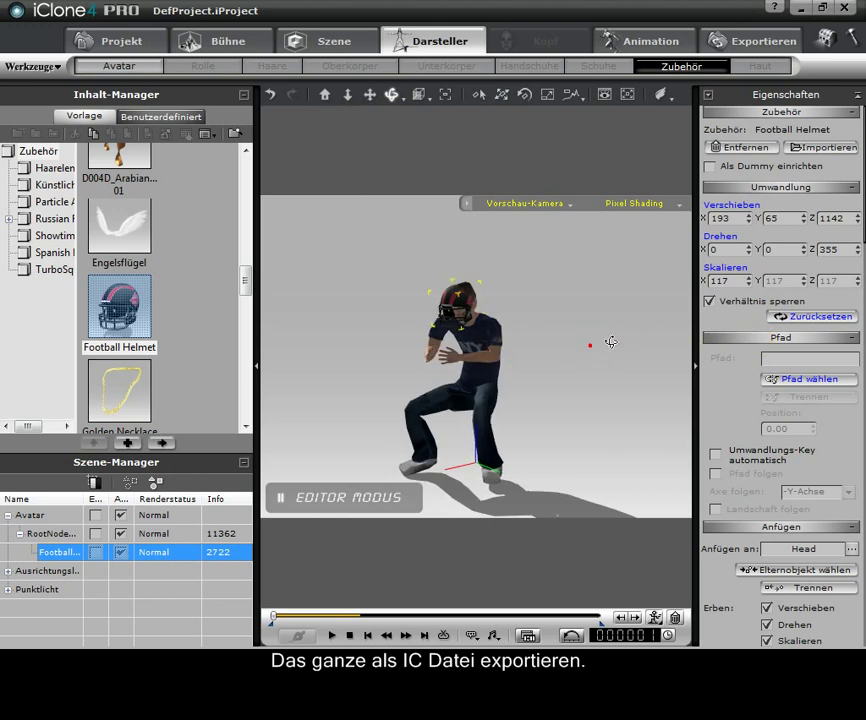
{"action": "left_click_drag", "start_coordinate": [590, 345], "coordinate": [731, 343]}
{"action": "left_click_drag", "start_coordinate": [425, 299], "coordinate": [428, 300]}
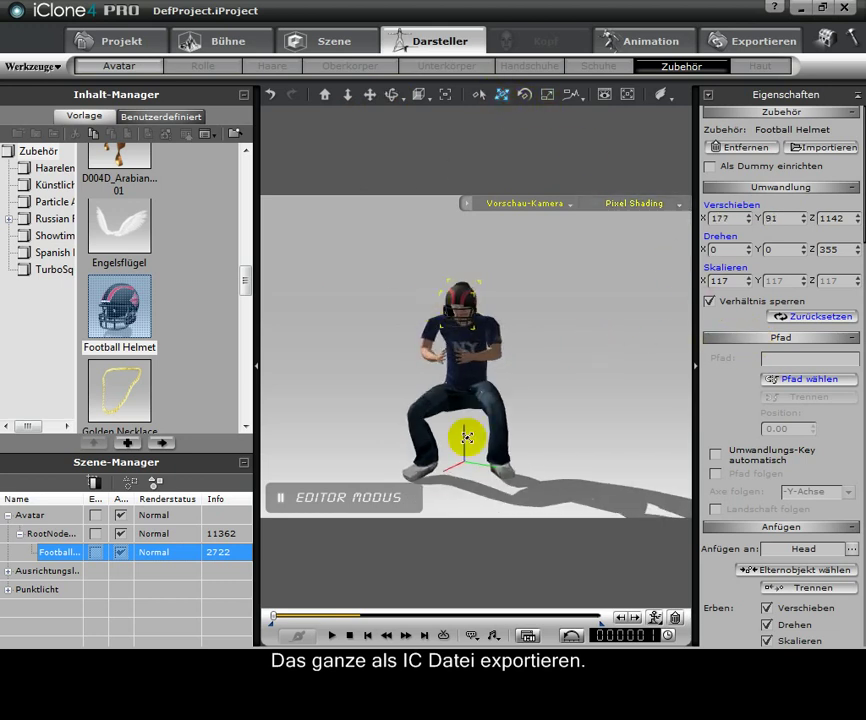
{"action": "left_click_drag", "start_coordinate": [394, 311], "coordinate": [220, 308]}
{"action": "left_click_drag", "start_coordinate": [596, 433], "coordinate": [273, 388]}
{"action": "mouse_move", "coordinate": [543, 428]}
{"action": "right_mouse_down"}
{"action": "mouse_move", "coordinate": [373, 427]}
{"action": "mouse_move", "coordinate": [182, 399]}
{"action": "mouse_move", "coordinate": [387, 410]}
{"action": "right_mouse_up"}
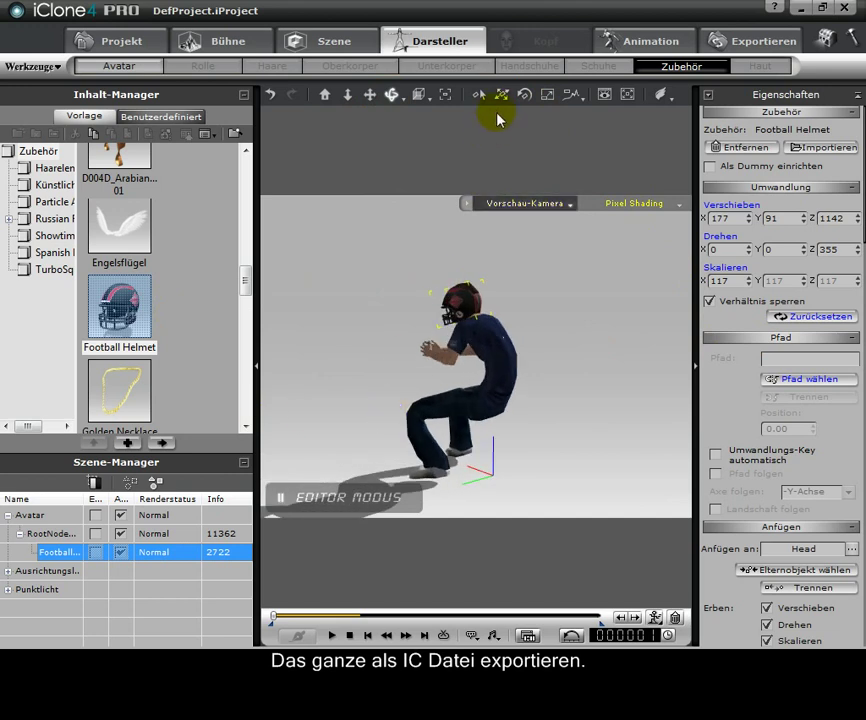
{"action": "left_click", "coordinate": [474, 248]}
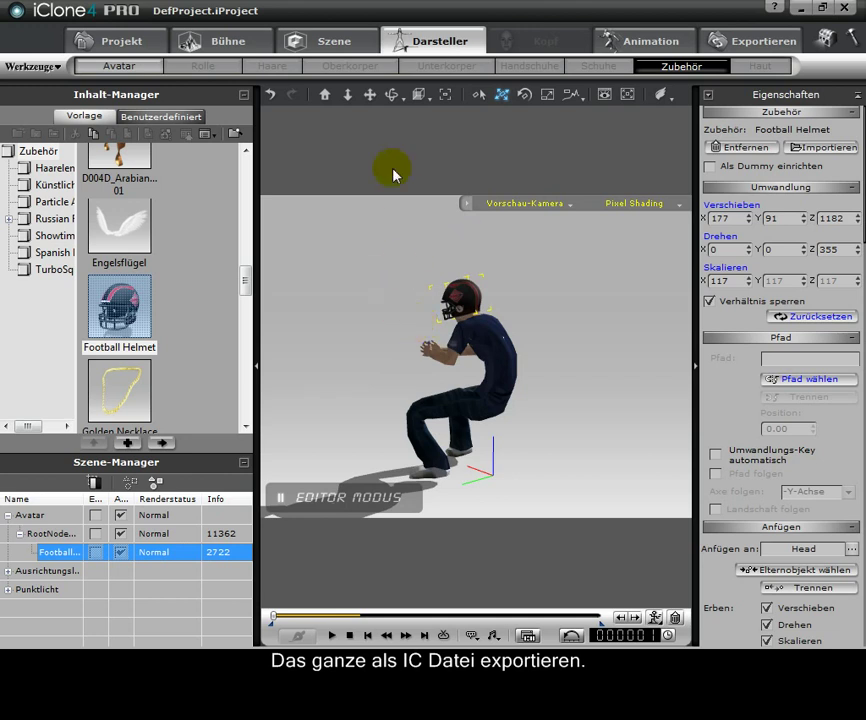
- Play the Cheer motion from the front to check how the helmet follows the head, and stop playback
{"action": "left_click_drag", "start_coordinate": [356, 310], "coordinate": [634, 354]}
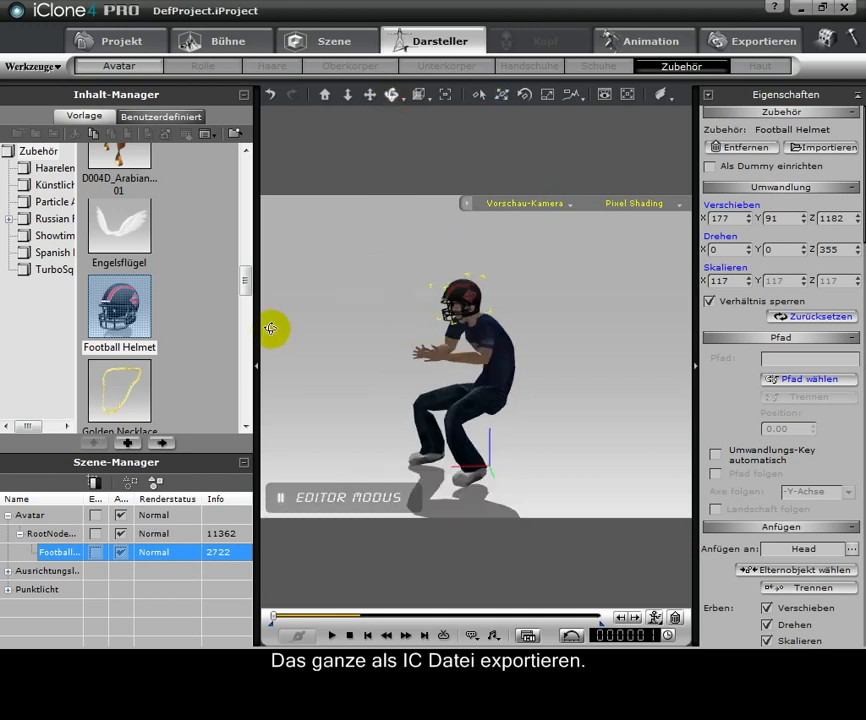
{"action": "right_click_drag", "start_coordinate": [271, 329], "coordinate": [580, 367]}
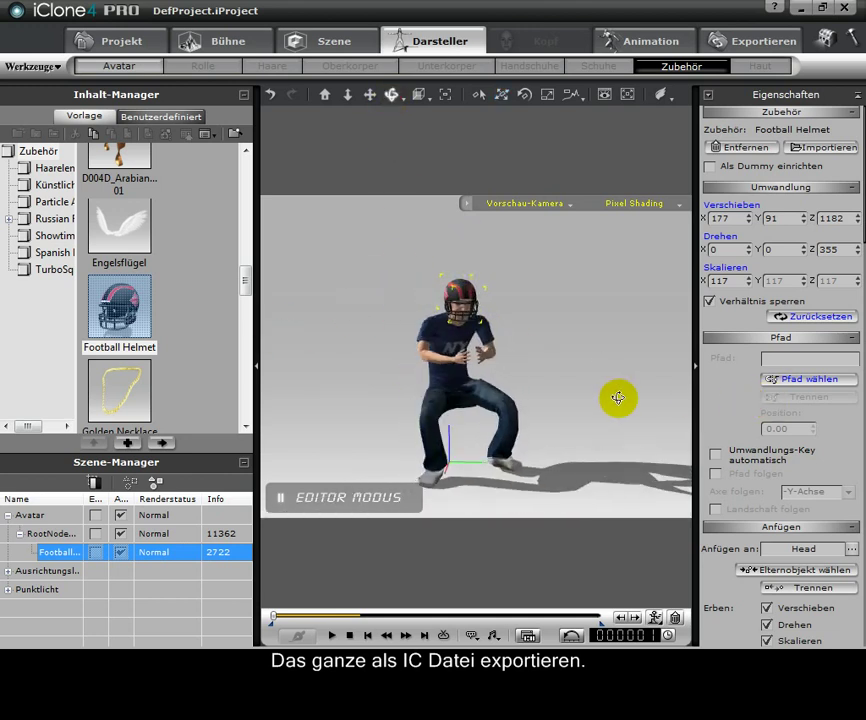
{"action": "left_click", "coordinate": [331, 636]}
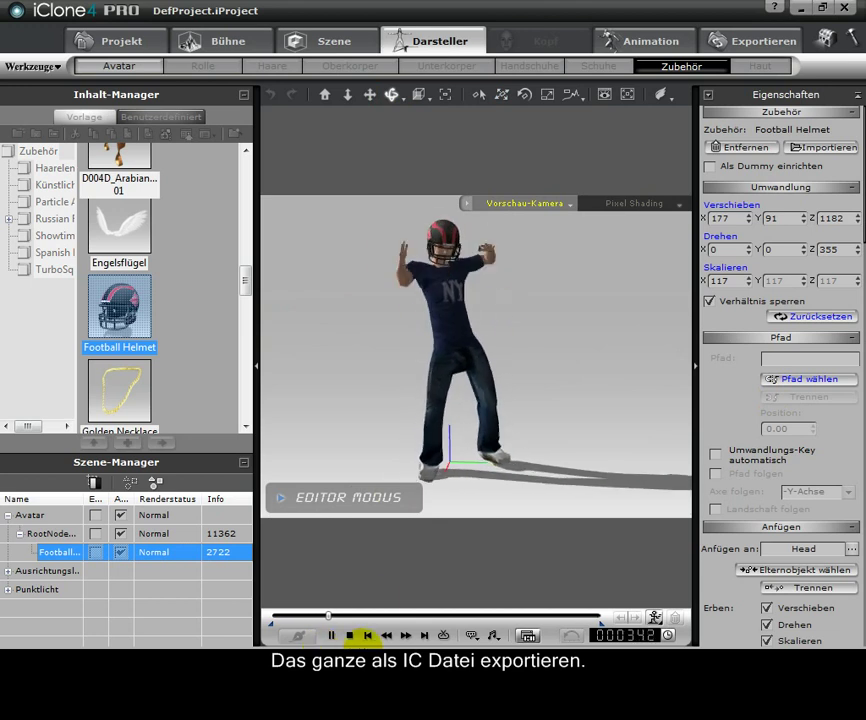
{"action": "left_click", "coordinate": [350, 636]}
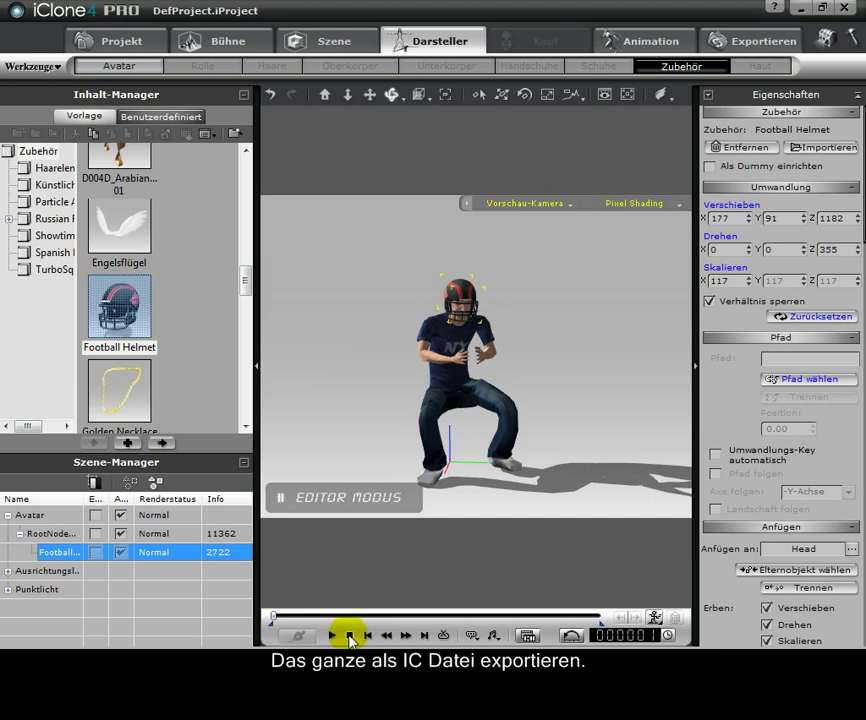